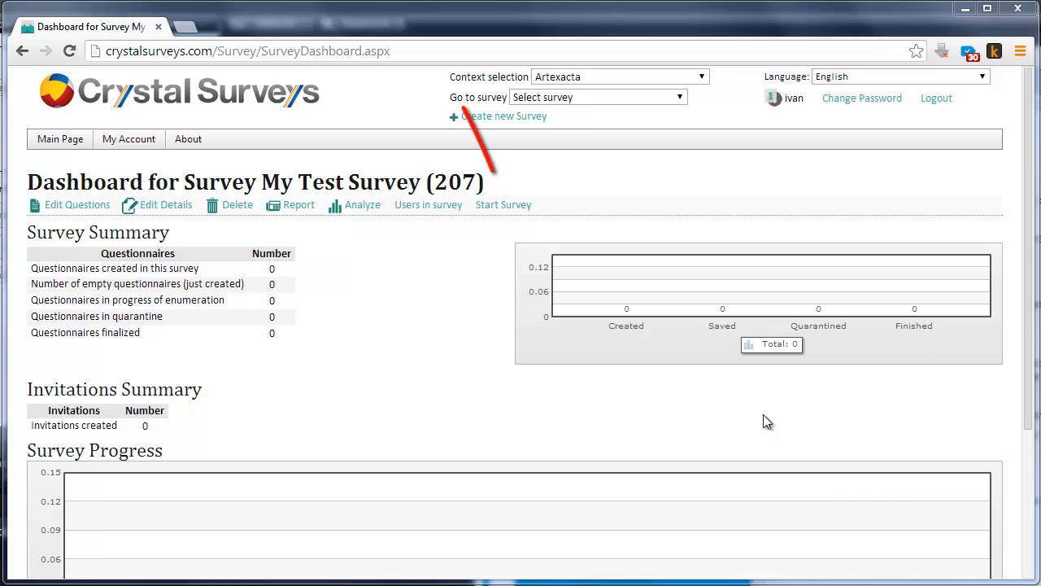
- Start My Test Survey and begin capturing a new questionnaire
click(511, 208)
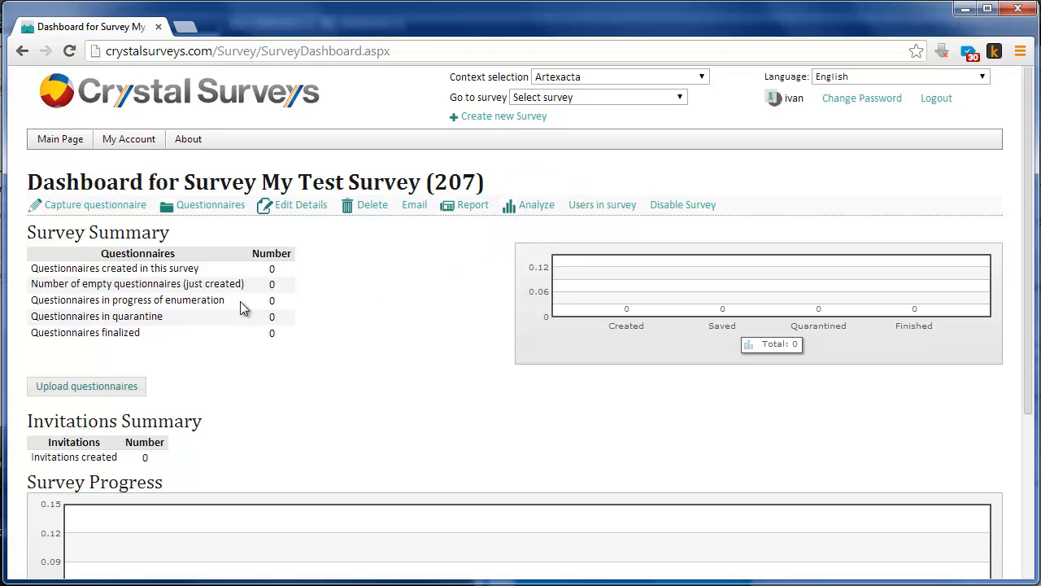
click(84, 210)
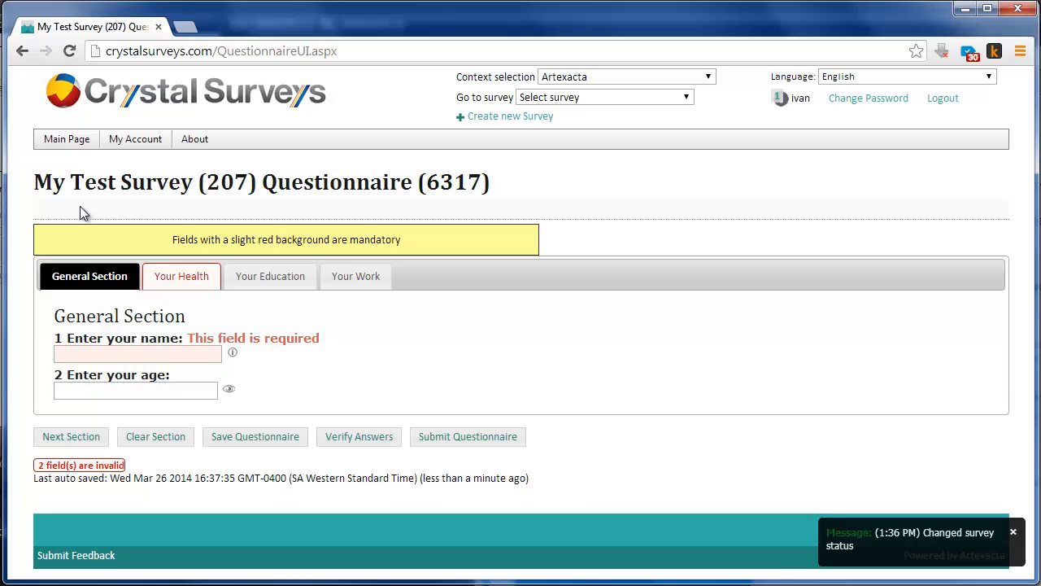
- Enter the respondent's full name and set the age to 43 in the General Section
click(129, 354)
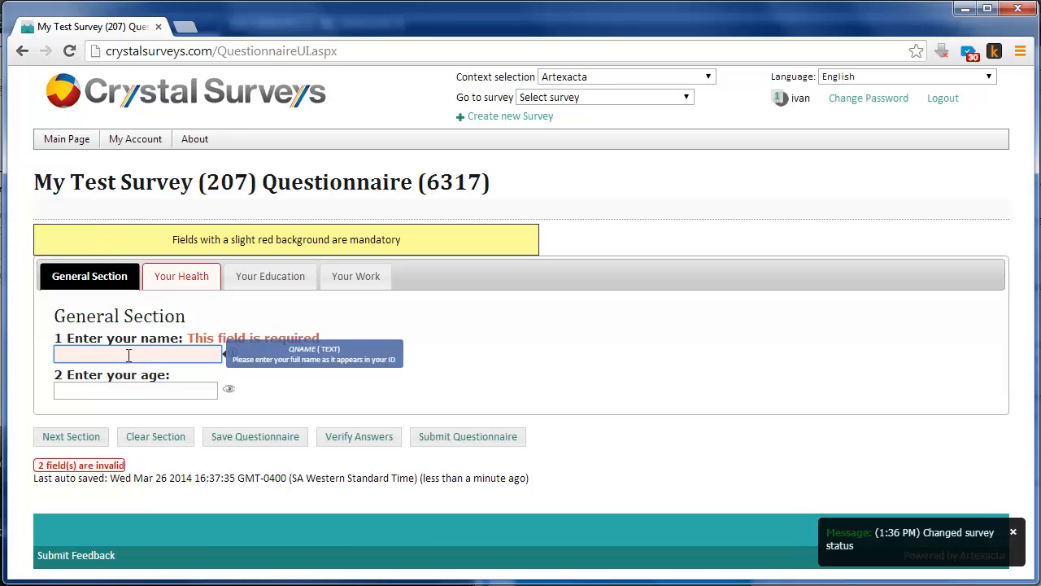
text(A)
key(Down)
key(Tab)
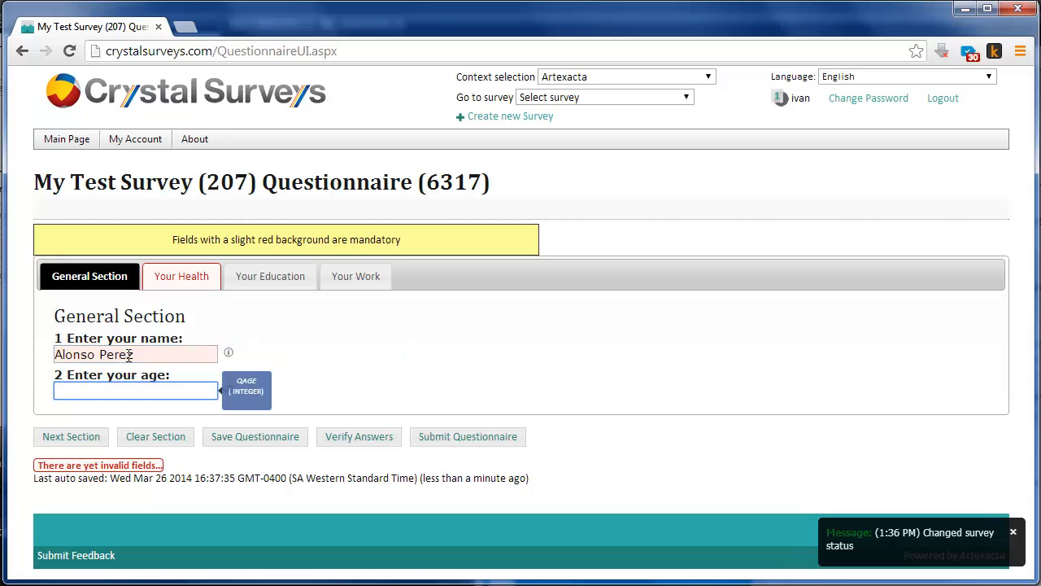
text(43)
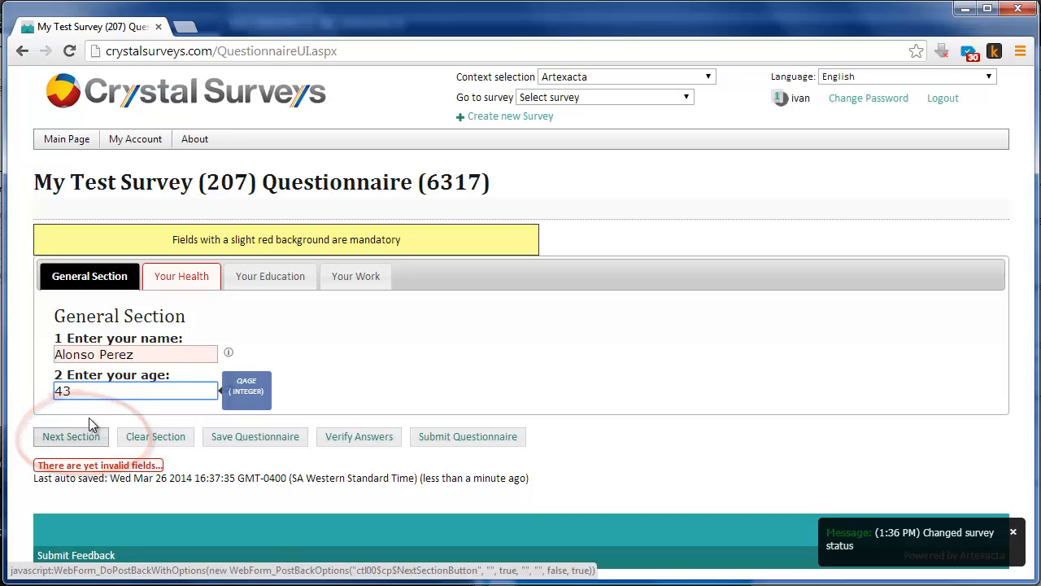
- Answer No to the smoking question in the Your Health section, and clear that section's answers
click(166, 279)
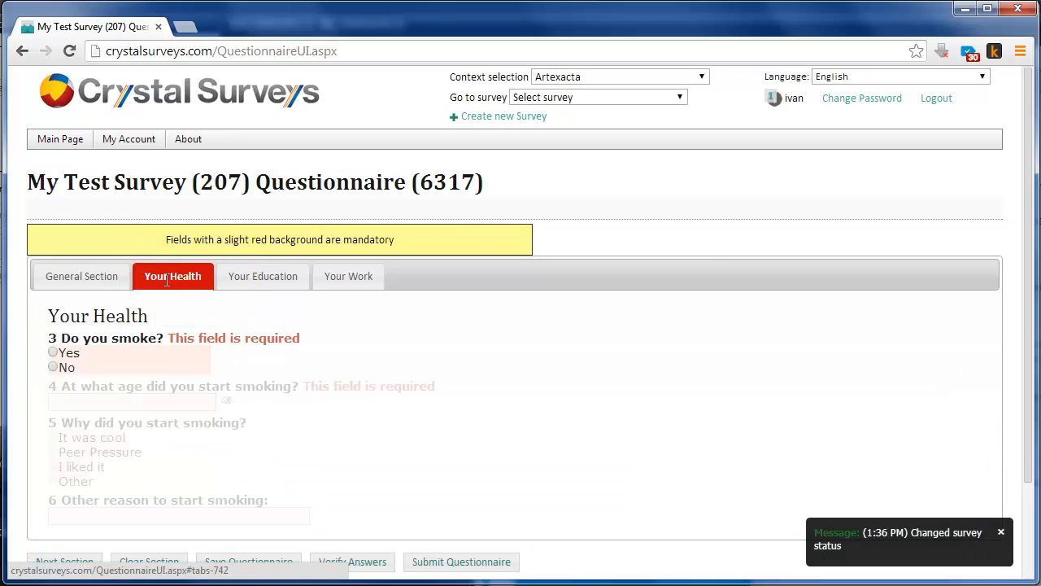
click(53, 367)
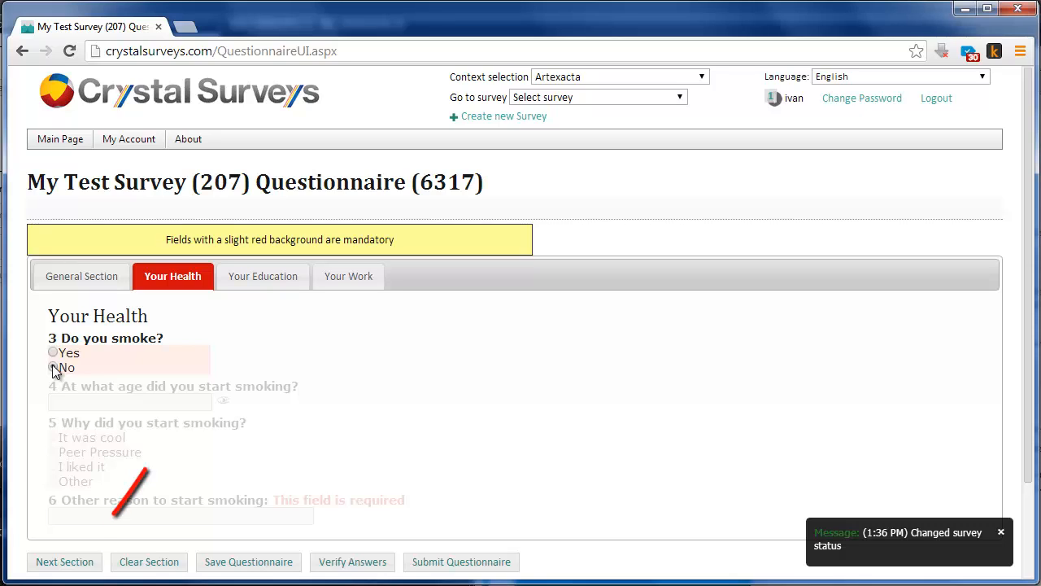
click(53, 368)
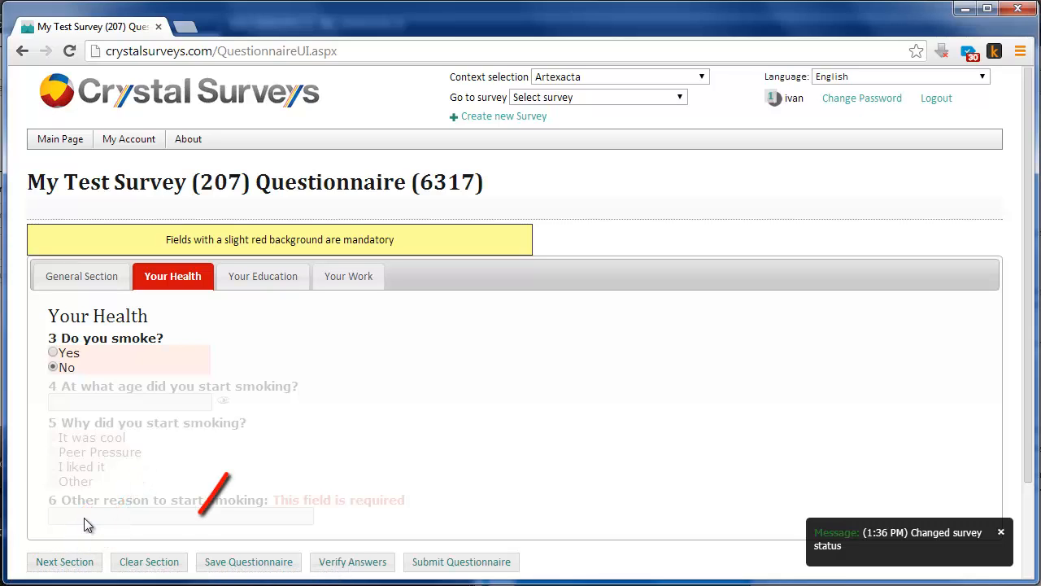
click(130, 563)
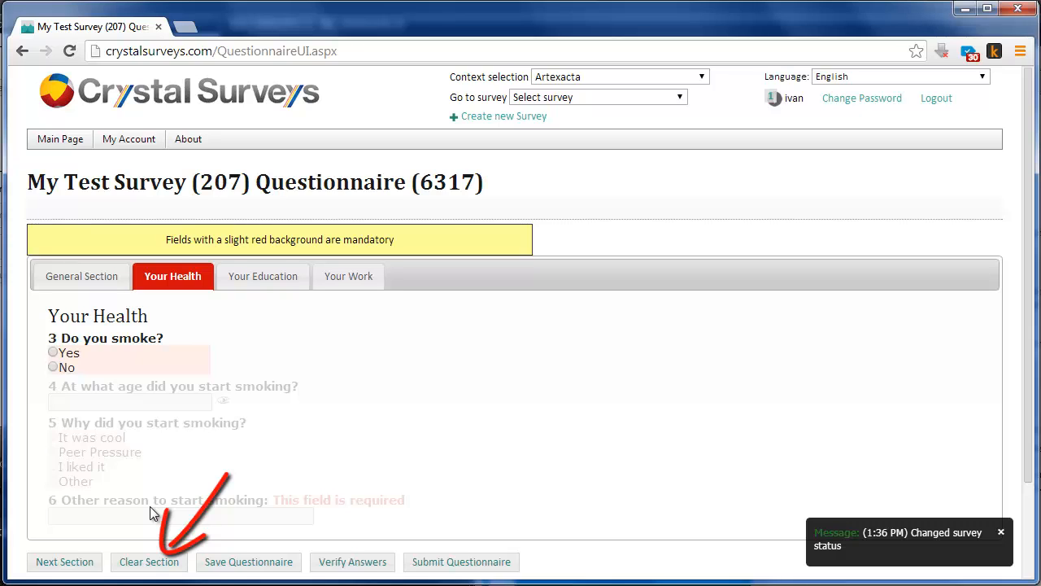
- Verify the questionnaire's answers and save it partially completed
click(340, 565)
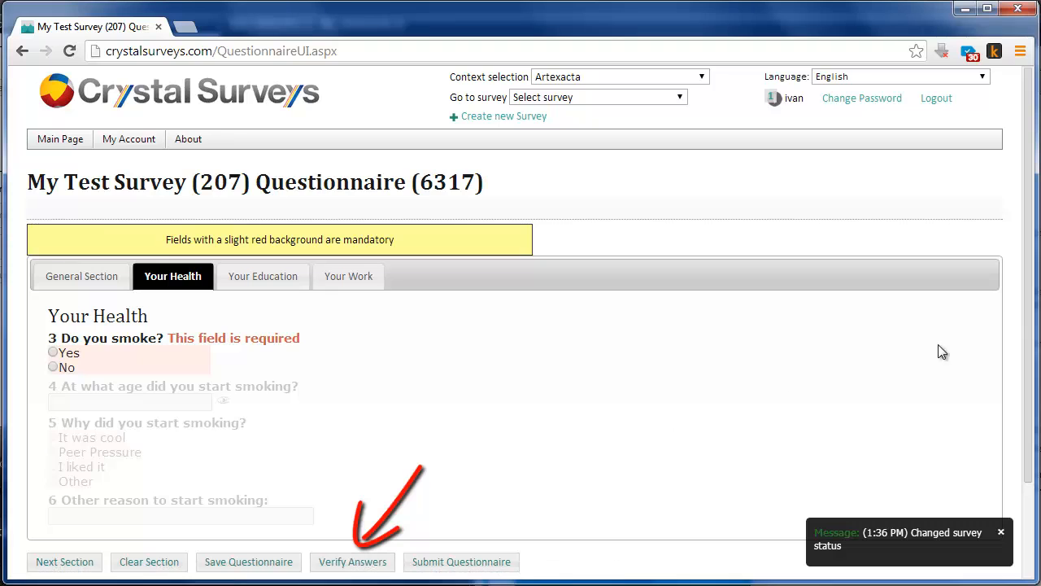
scroll(1029, 325, down, 1)
scroll(1031, 326, down, 2)
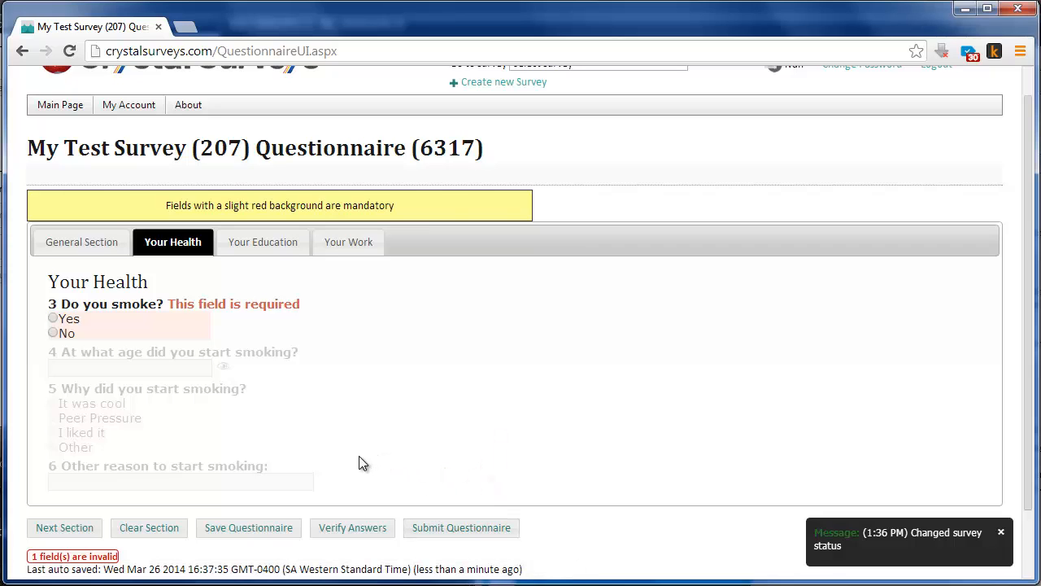
click(275, 530)
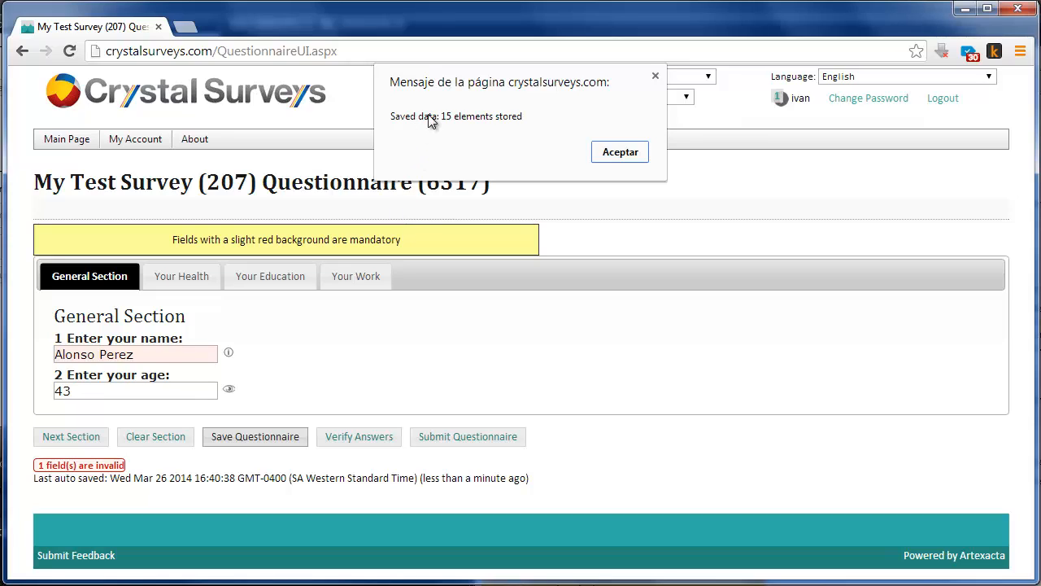
click(611, 157)
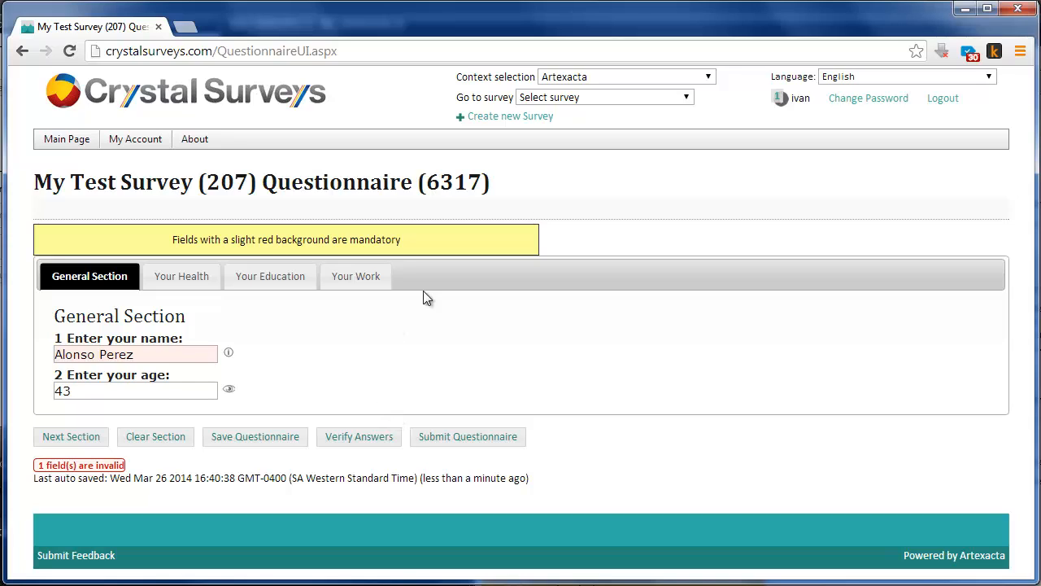
- Go back to the dashboard of My Test Survey and examine its survey summary and Survey Progress chart
click(565, 99)
click(561, 126)
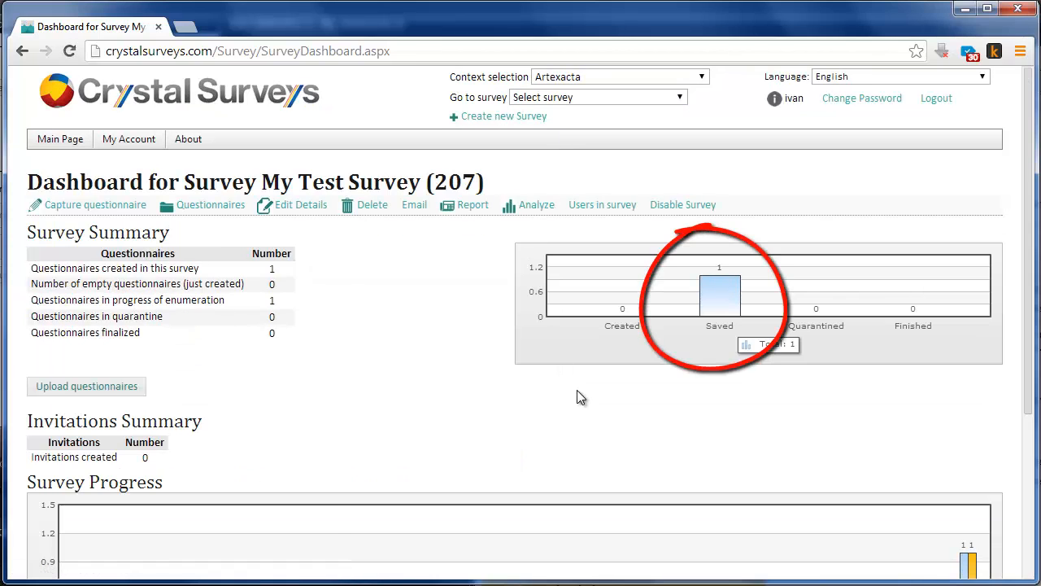
mouse_move(1025, 326)
mouse_down()
mouse_move(1015, 411)
mouse_move(1004, 403)
mouse_up()
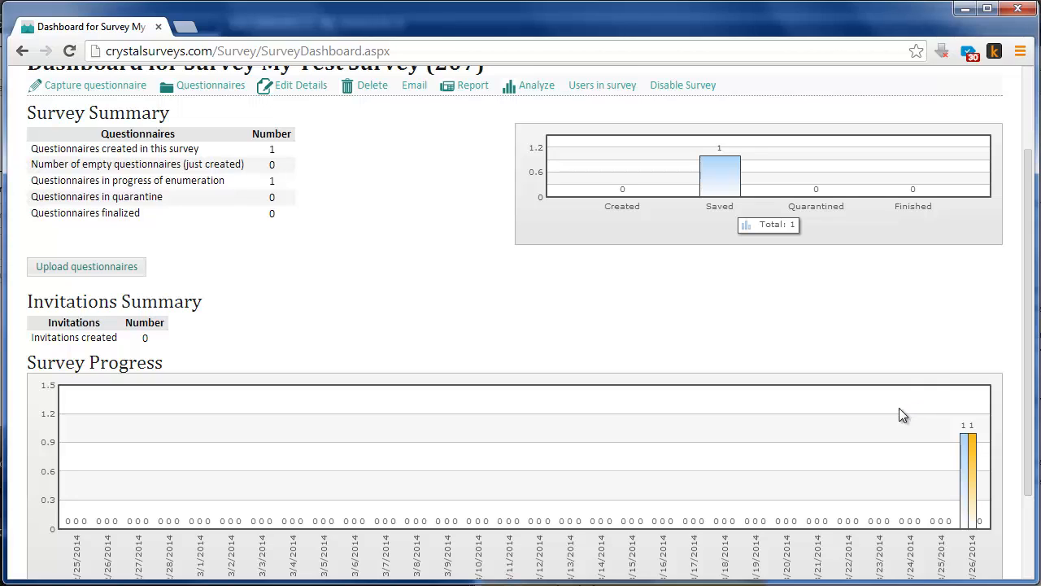
mouse_move(1026, 376)
mouse_down()
mouse_move(1036, 418)
mouse_move(1034, 407)
mouse_up()
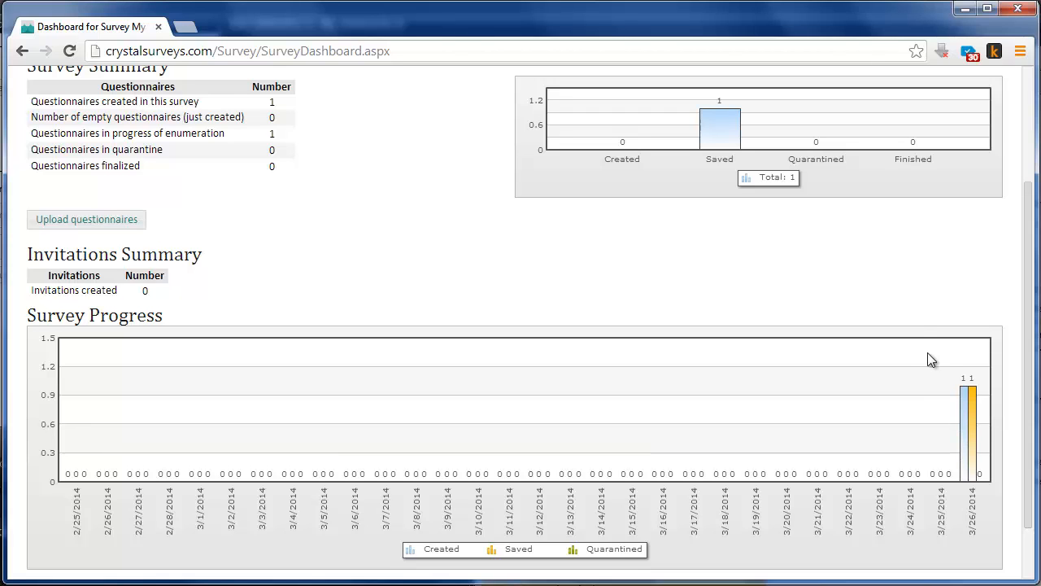
drag(1031, 299, 1032, 283)
drag(1033, 276, 1032, 249)
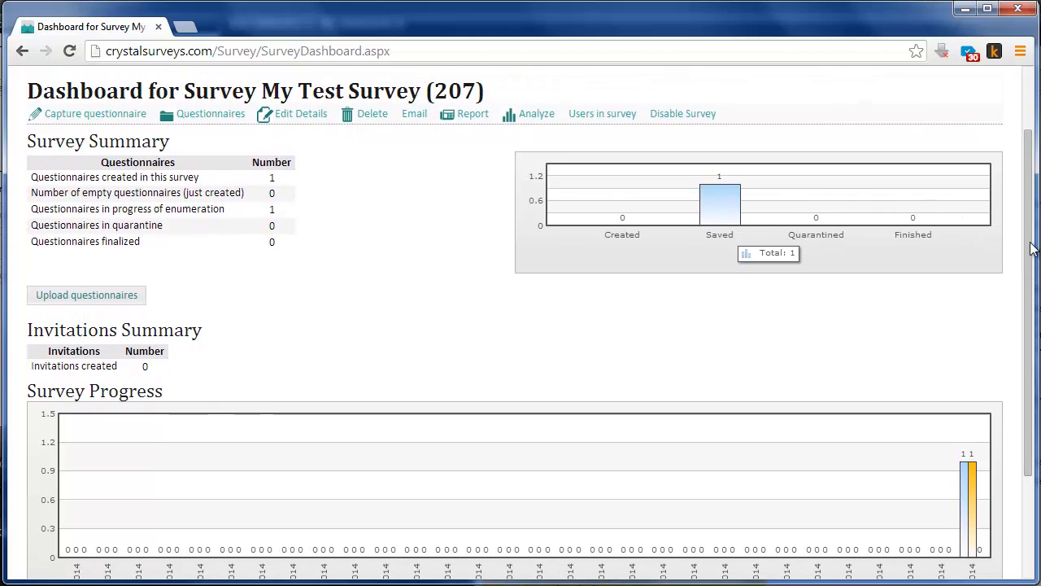
mouse_move(721, 215)
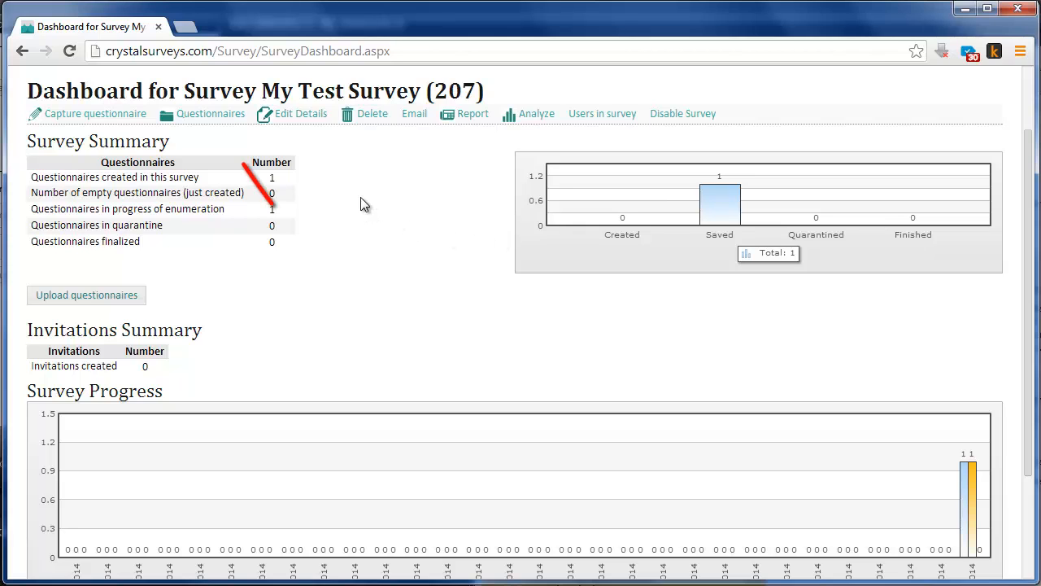
- Reopen the saved questionnaire from the survey's questionnaire list and answer No to the smoking question in Your Health
click(210, 114)
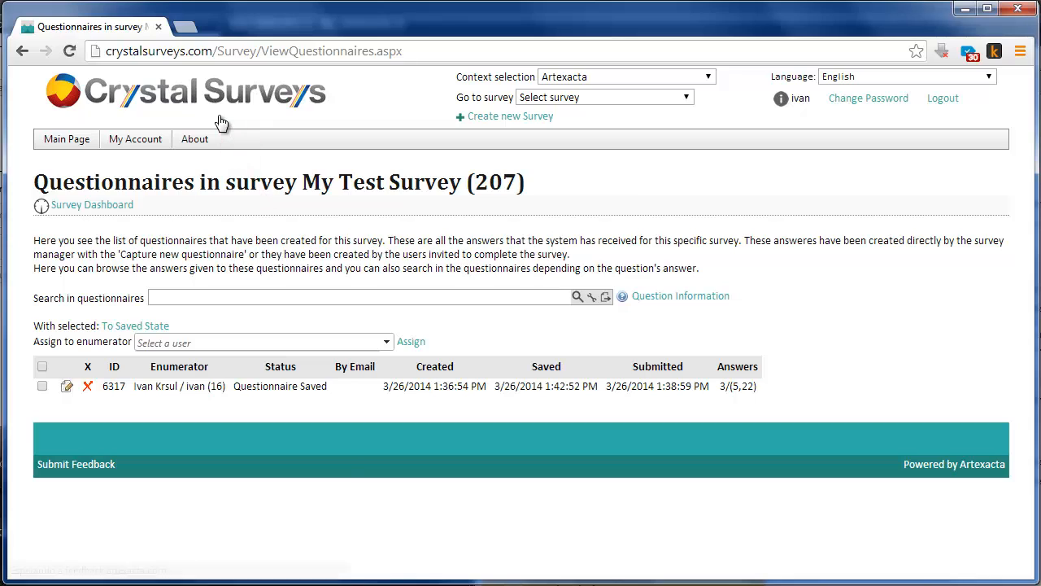
click(68, 388)
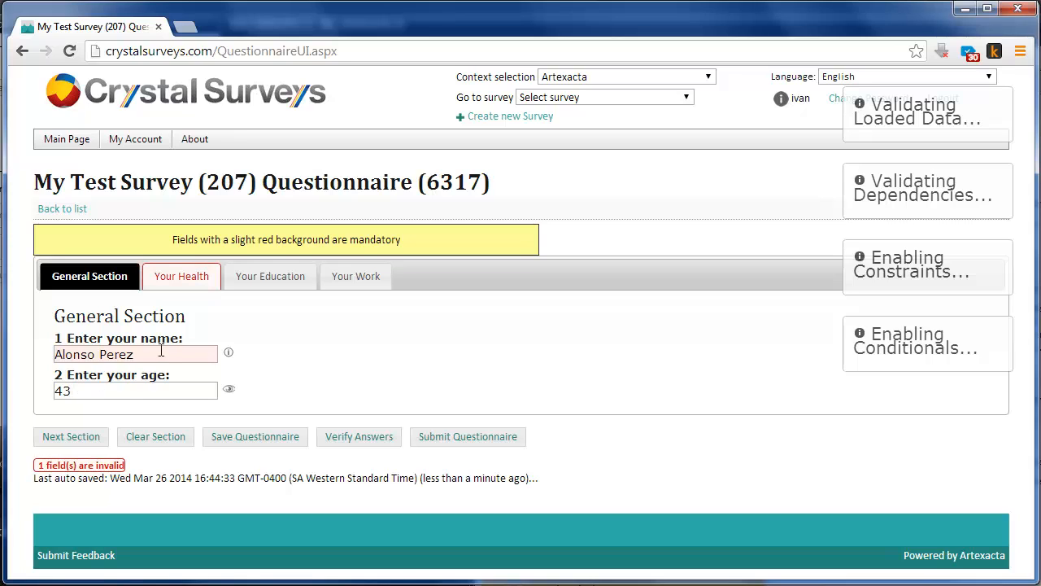
click(190, 282)
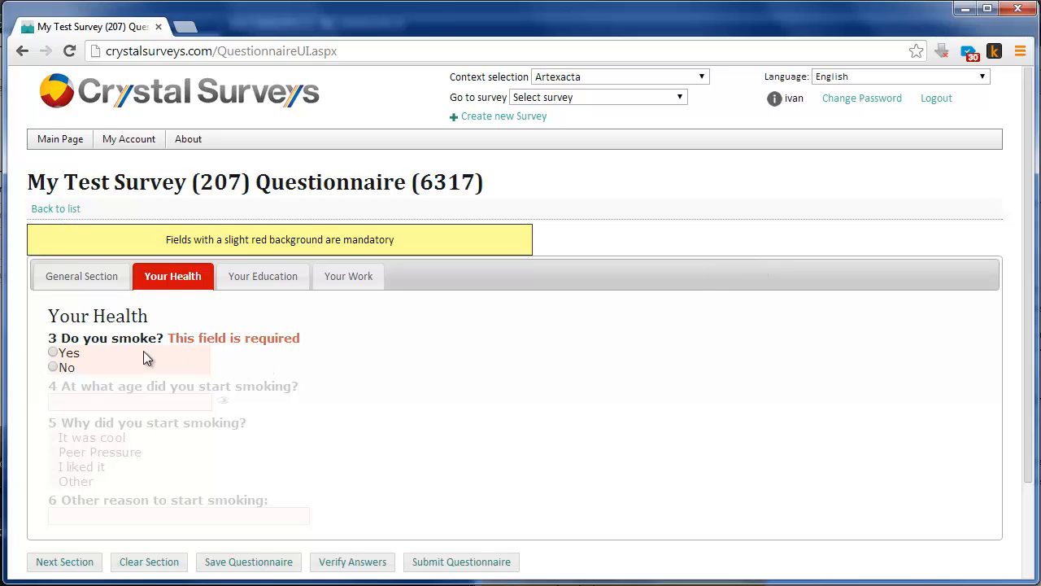
click(53, 366)
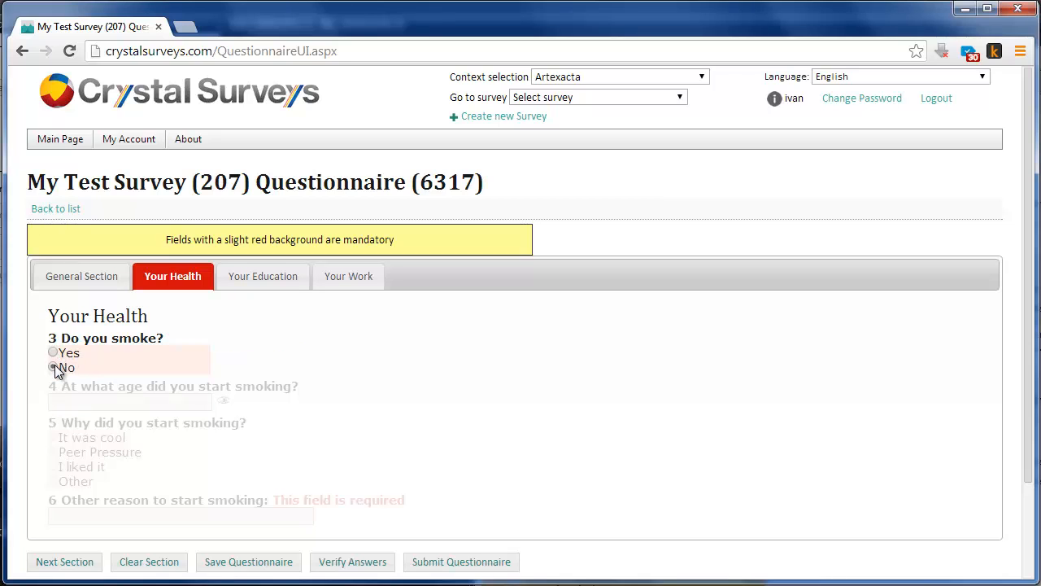
- In the Your Education section, choose Highschool as the highest degree and set the monthly salary on graduation to 400 USD
click(254, 285)
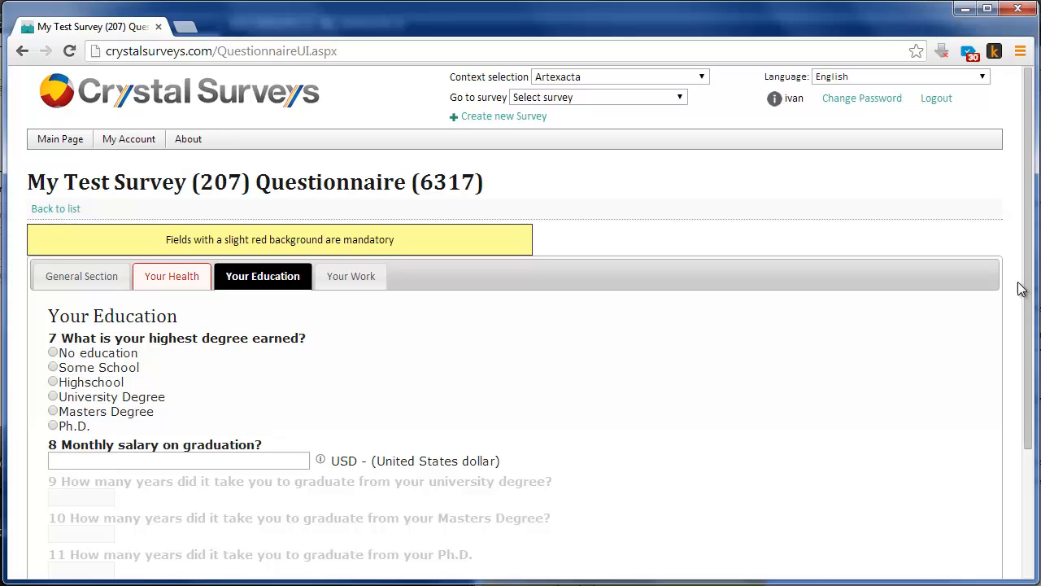
scroll(1022, 290, down, 3)
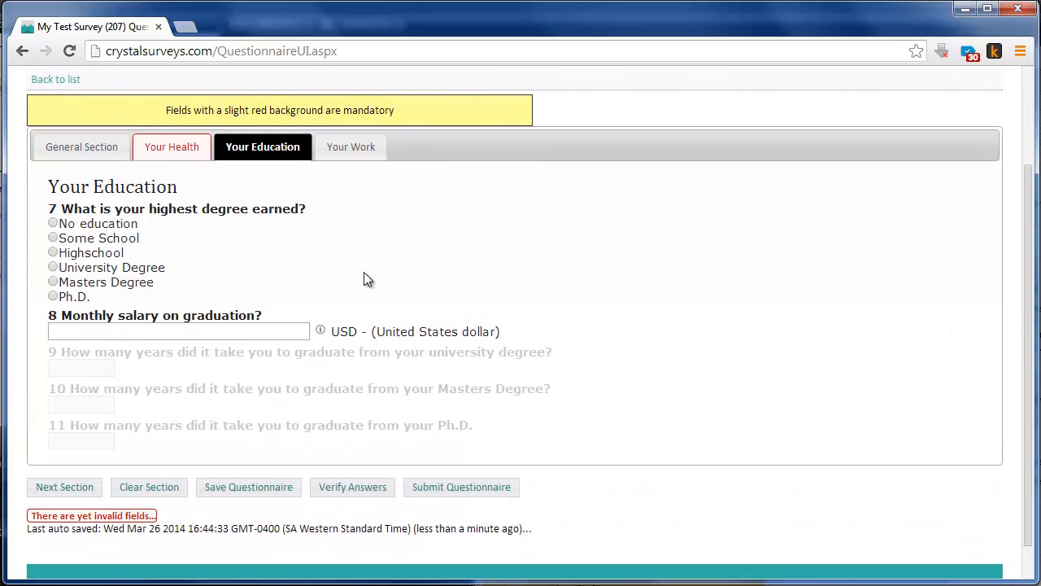
click(54, 253)
click(110, 330)
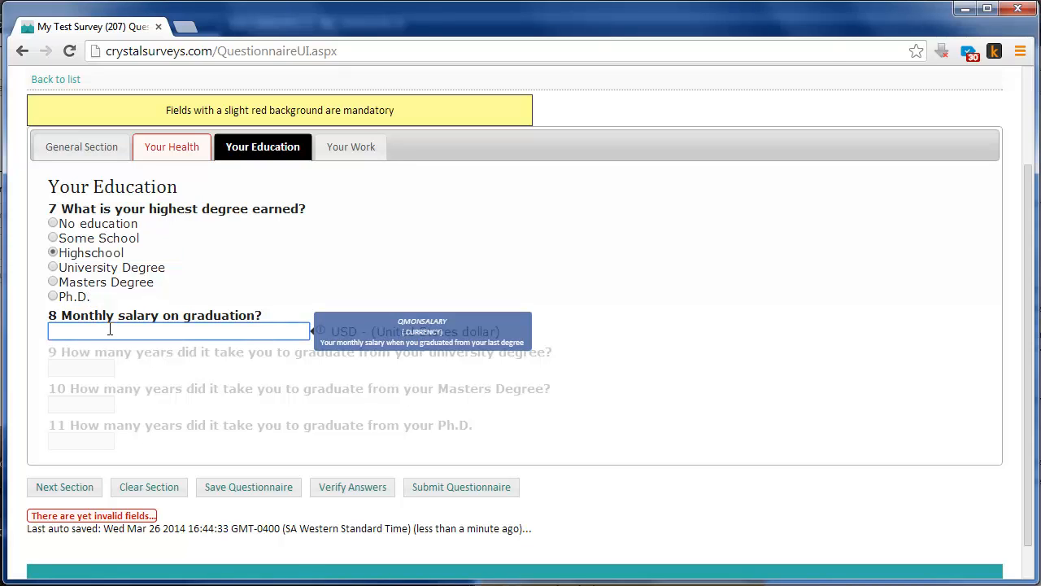
text(400)
- In the Your Work section, choose Bolivia as the country of work and Drive as the way to get to work
click(352, 148)
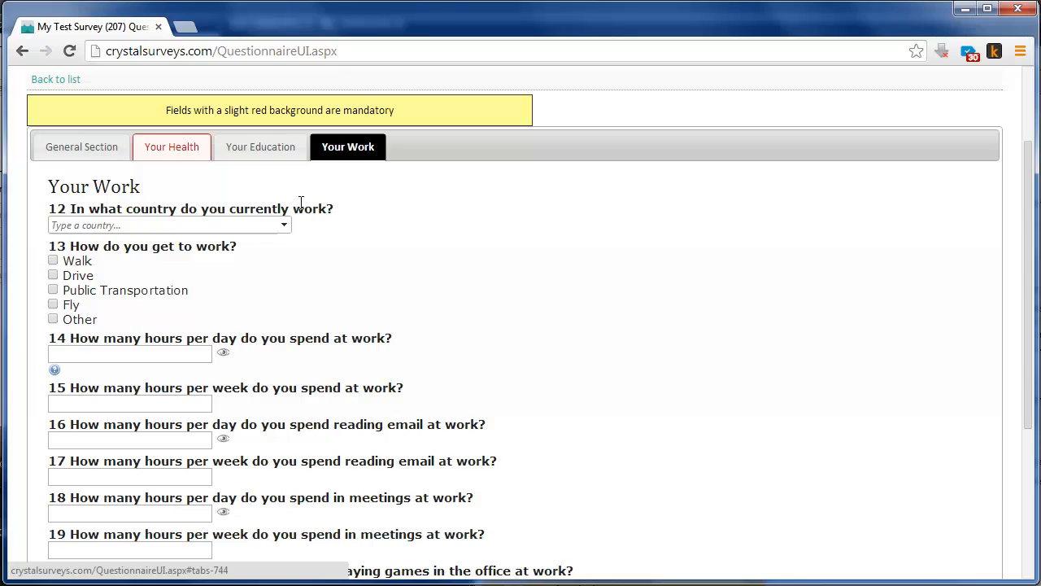
click(284, 224)
text(bol)
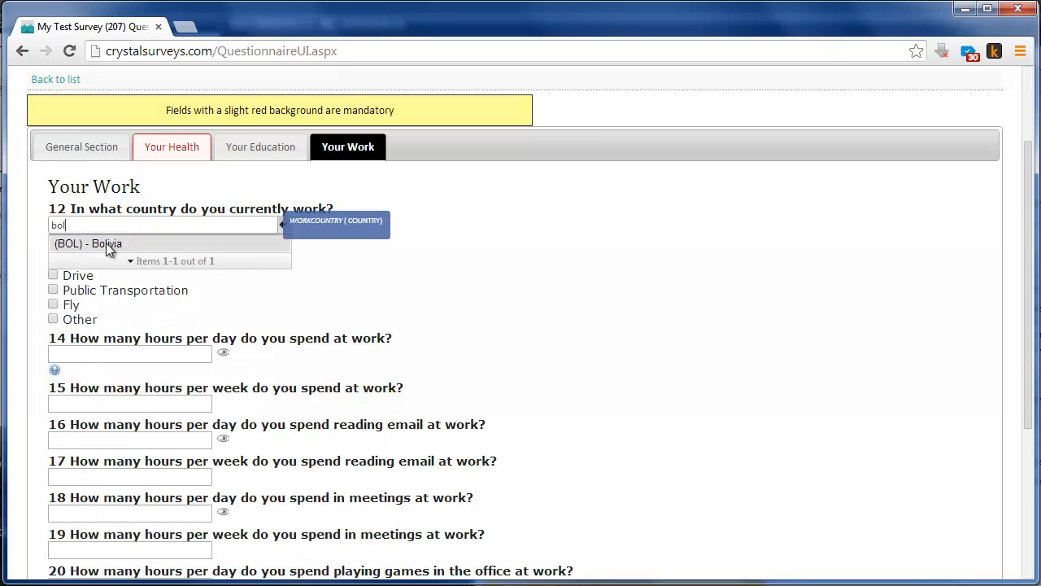
click(105, 244)
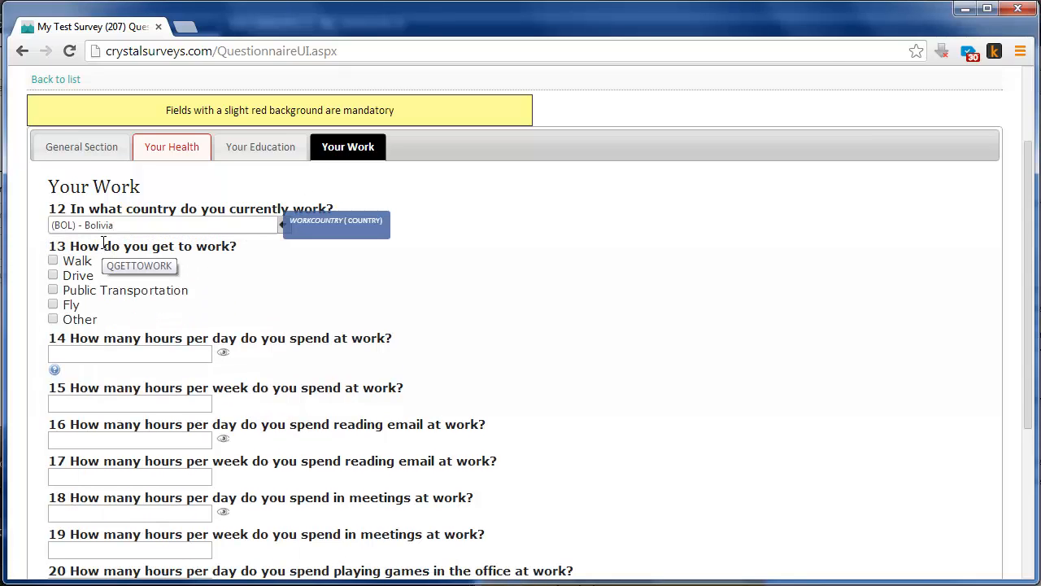
click(54, 276)
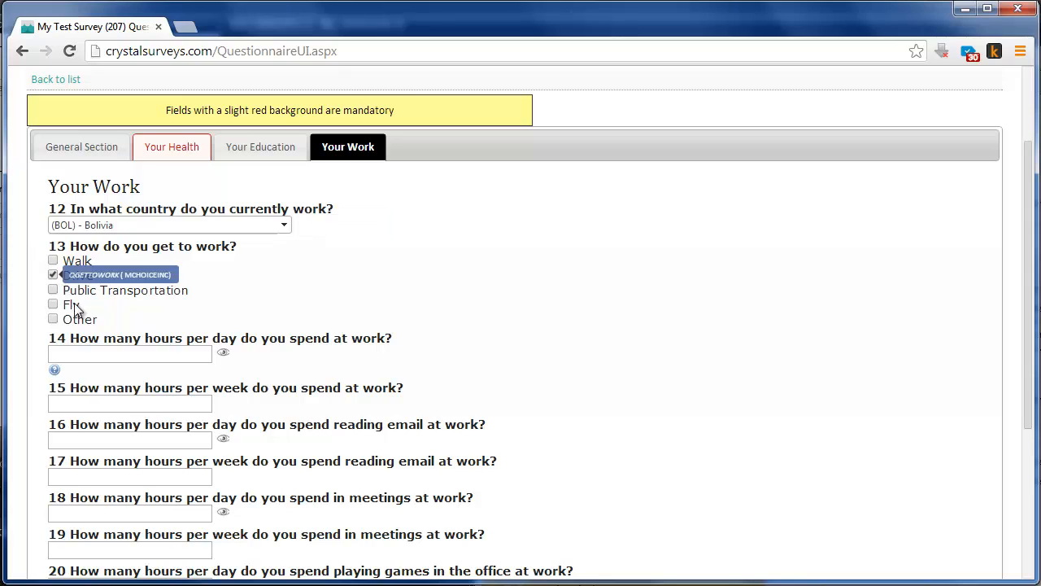
- Fill questions 14 to 21 with 8, 40, 2, 10, 1, 6, 1 and 3 hours, and submit the questionnaire
drag(1029, 244, 1016, 346)
click(205, 178)
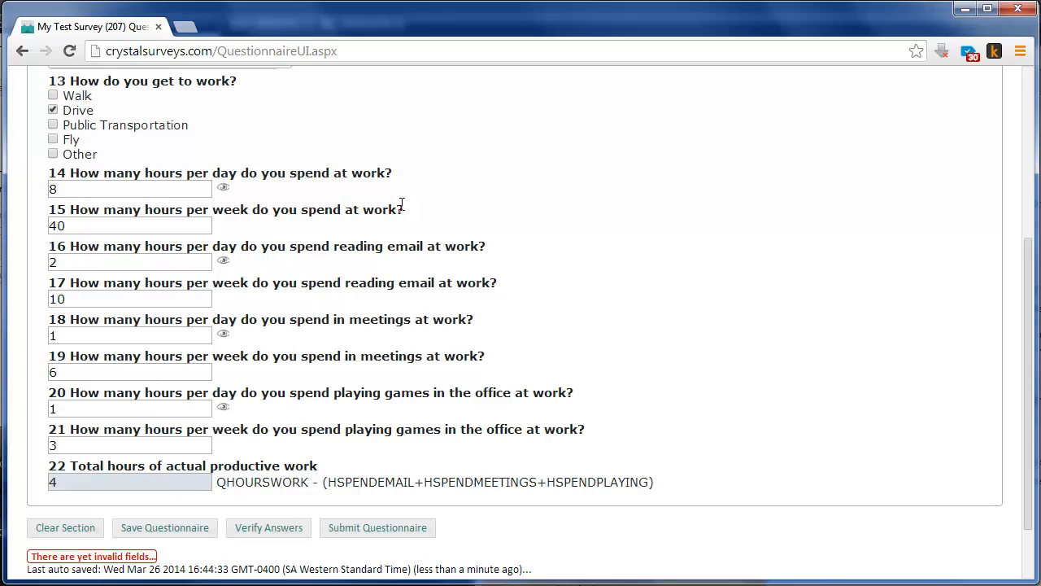
click(372, 530)
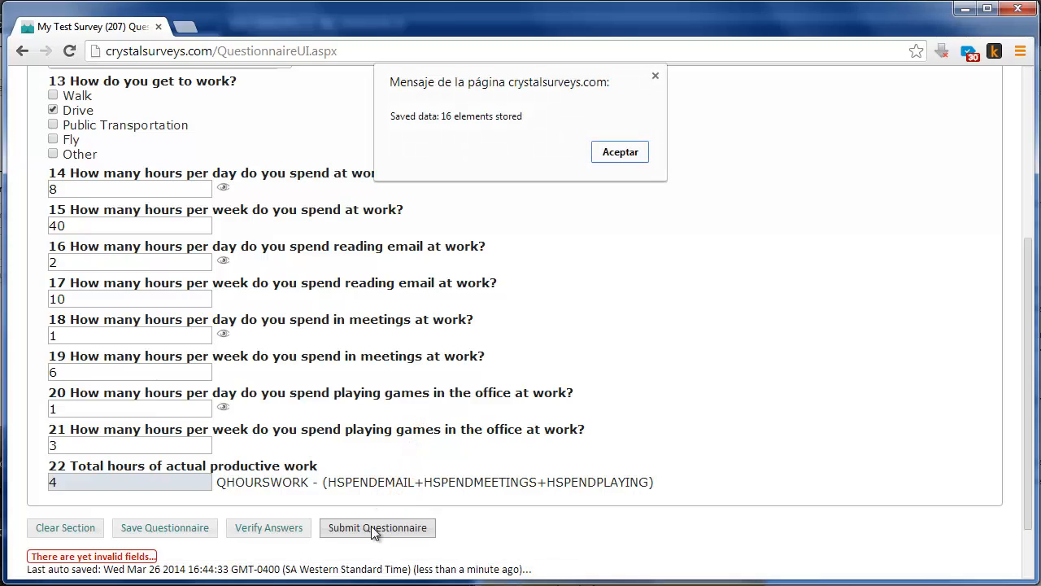
click(608, 158)
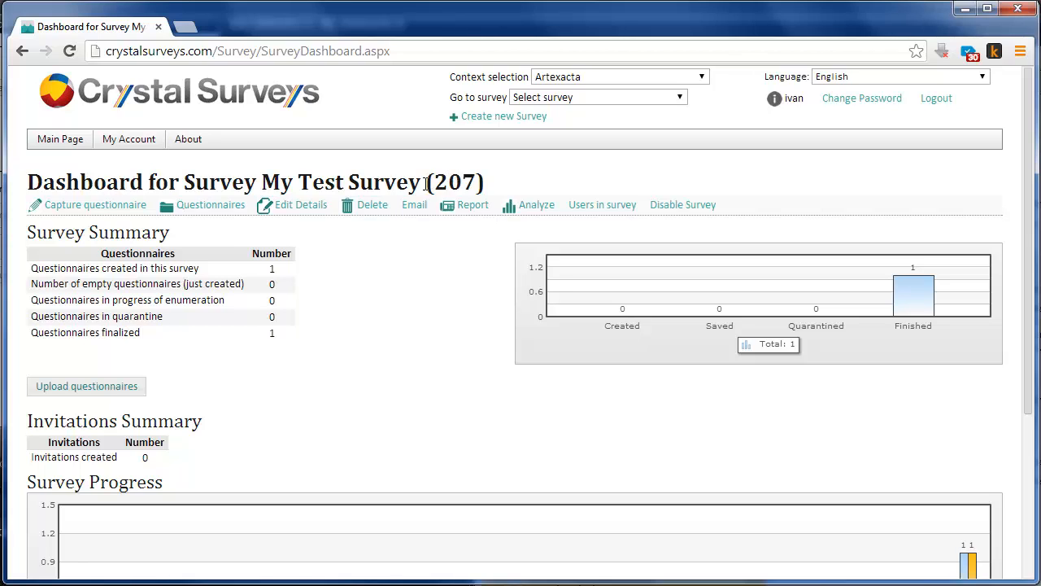
- Capture a second questionnaire with 12, 60, 1, 4, 4, 20, 0 and 0 hours for questions 14 to 21, and submit it
click(124, 208)
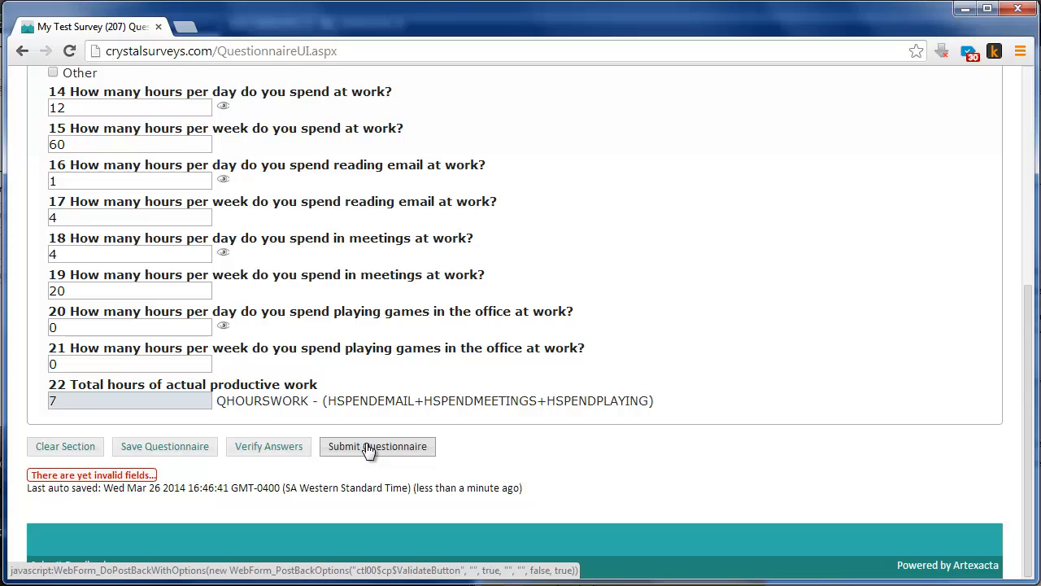
click(365, 446)
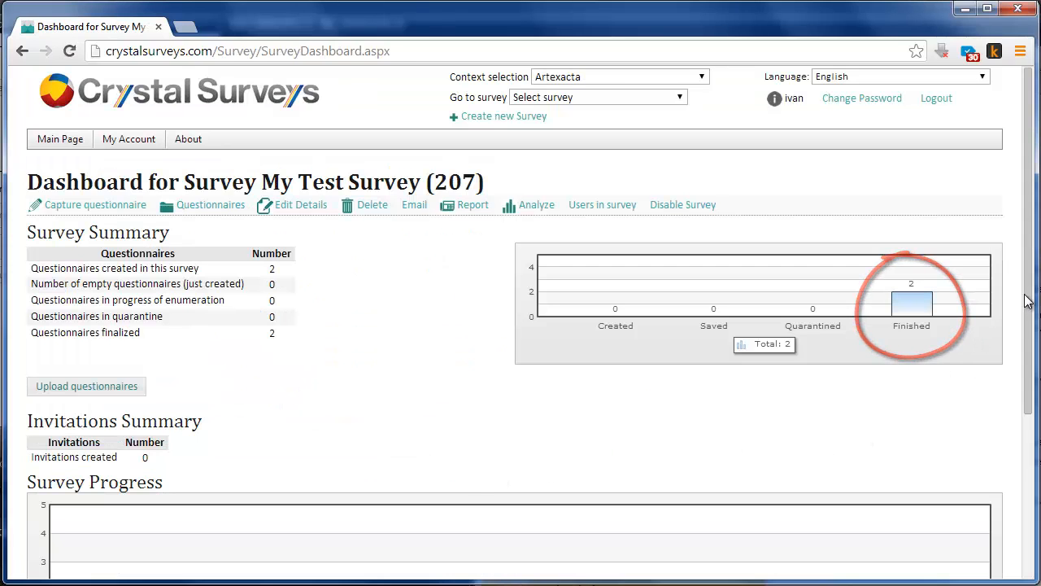
mouse_move(1026, 309)
mouse_down()
mouse_move(1015, 399)
mouse_move(1006, 307)
mouse_up()
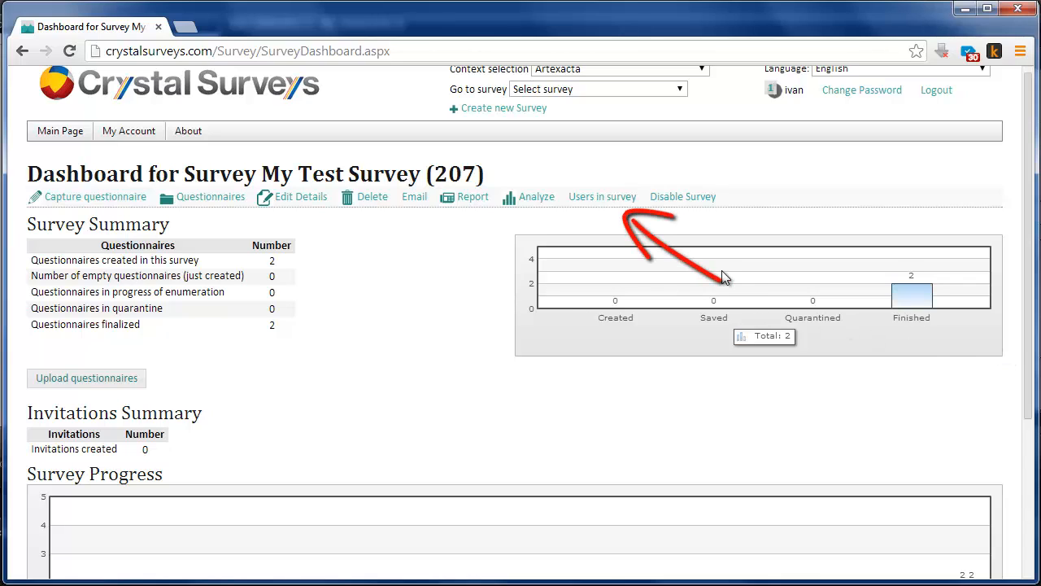
- Open the users of My Test Survey and add an existing Crystal Surveys user as Manager by entering their email
click(604, 198)
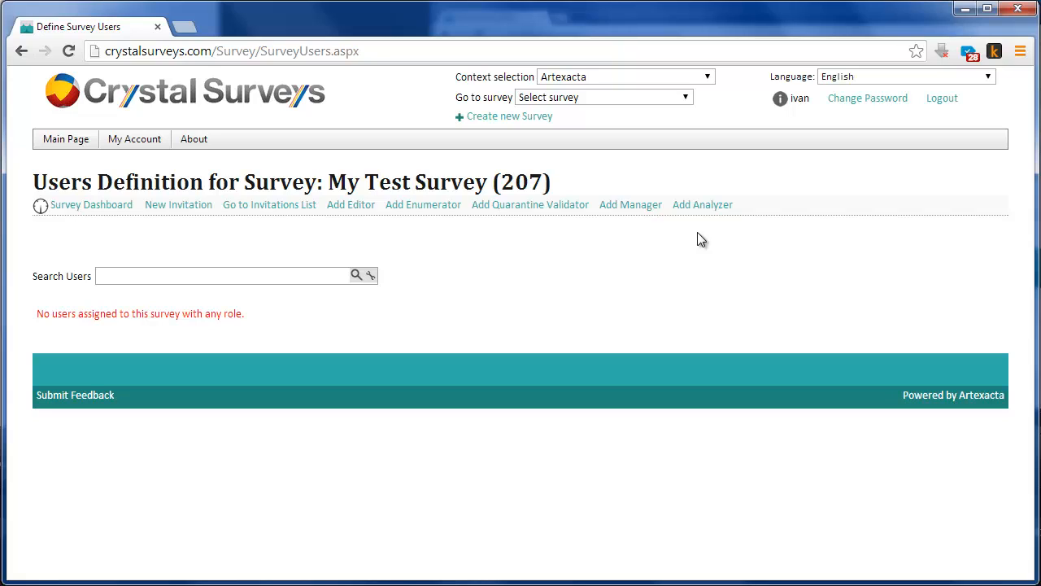
click(628, 208)
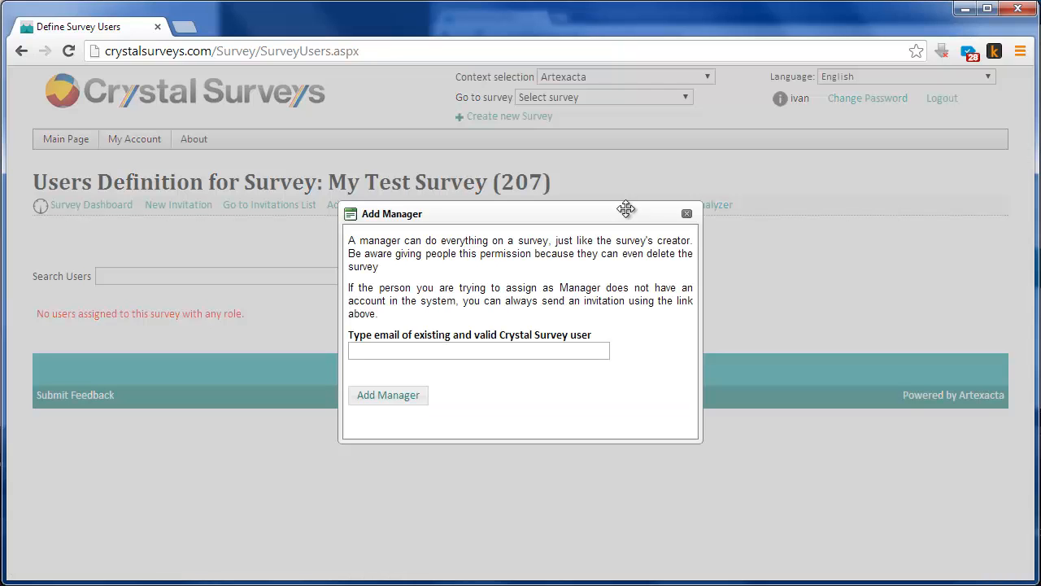
click(565, 351)
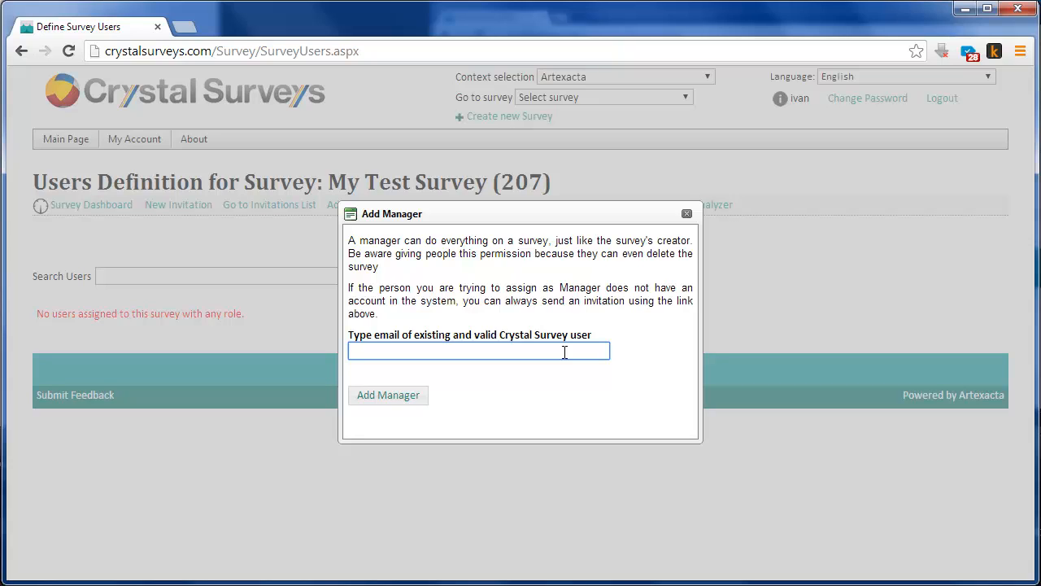
key(ctrl+v)
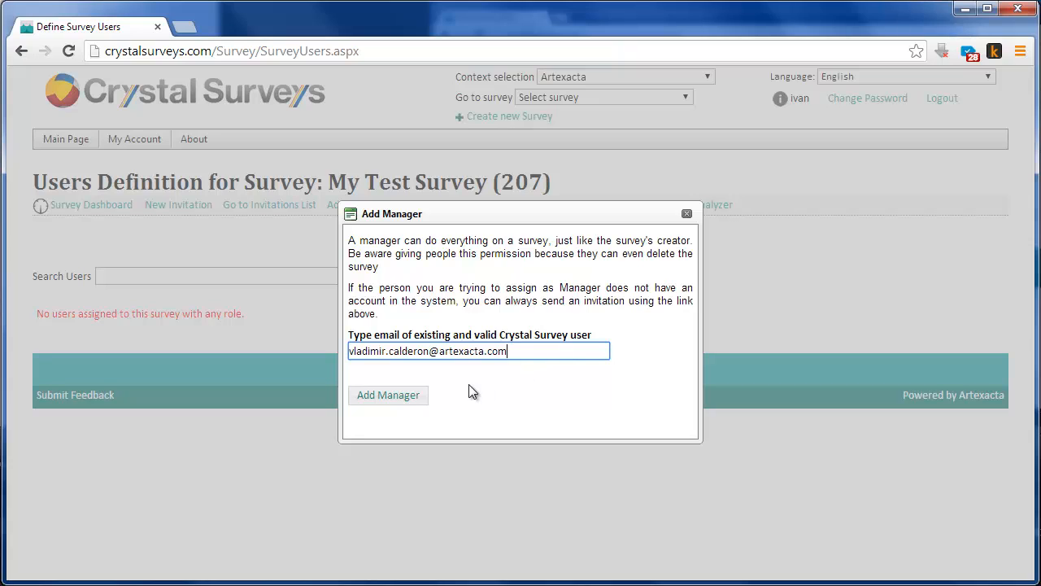
click(388, 395)
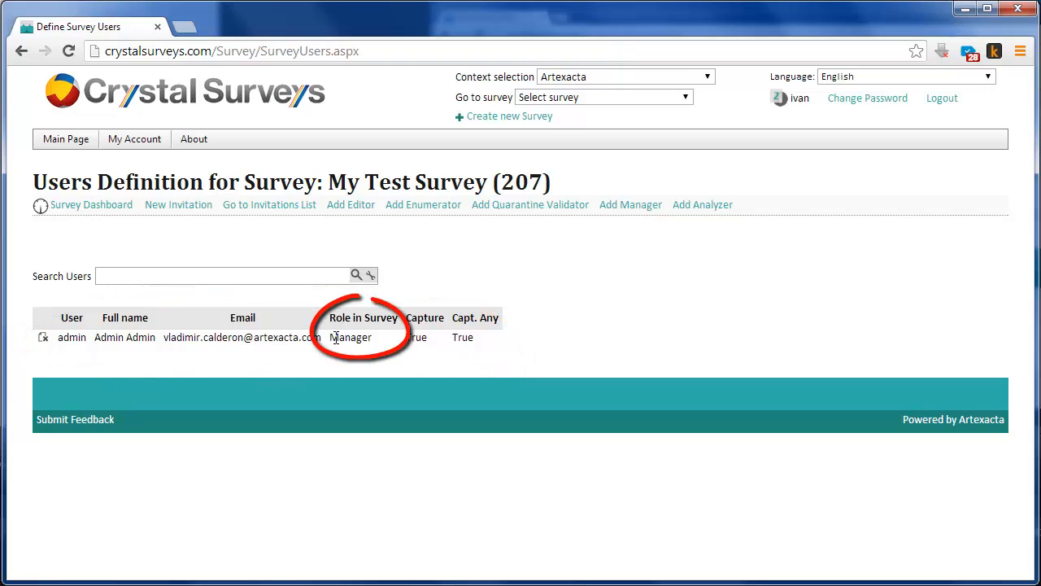
drag(330, 338, 386, 350)
click(383, 360)
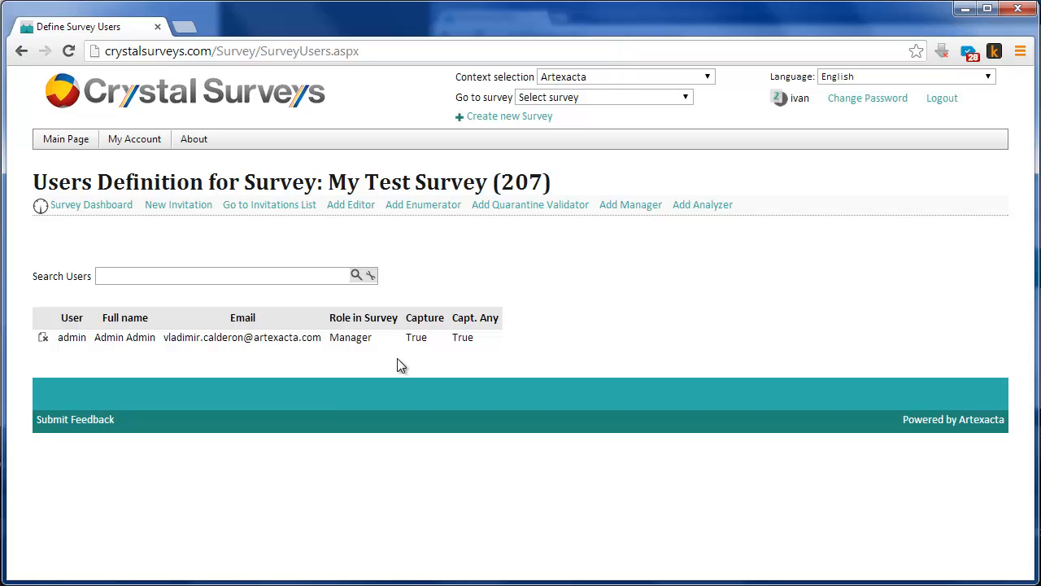
- Send a new user registration invitation with the invitee's email and full name, and company name Artexacta
click(185, 210)
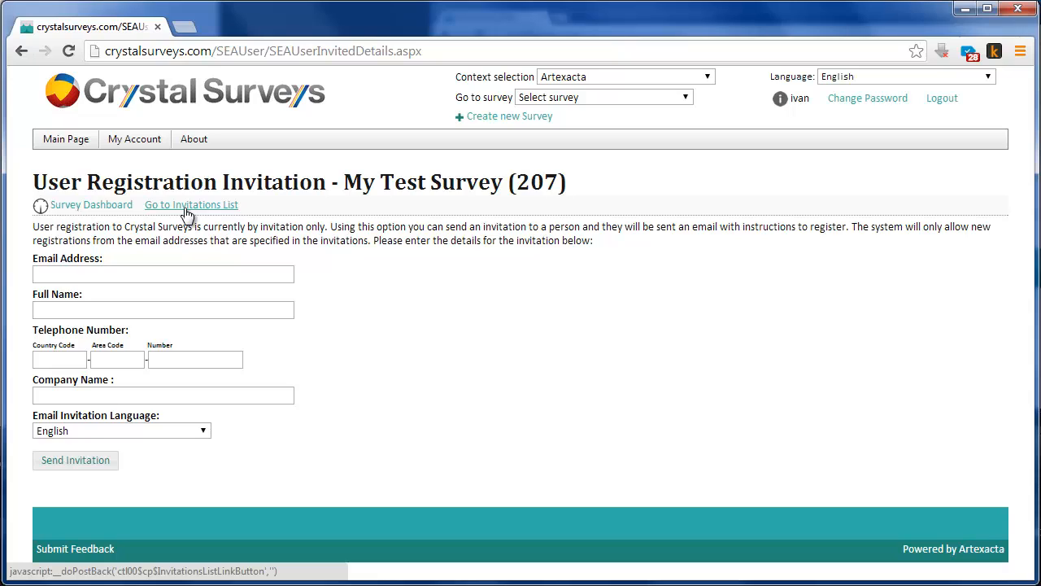
click(237, 274)
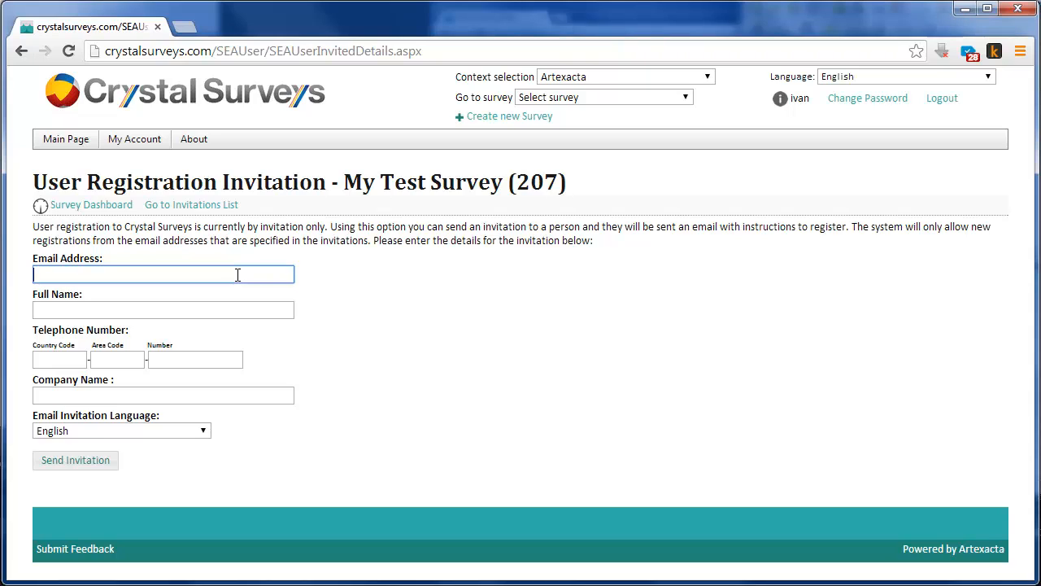
key(ctrl+v)
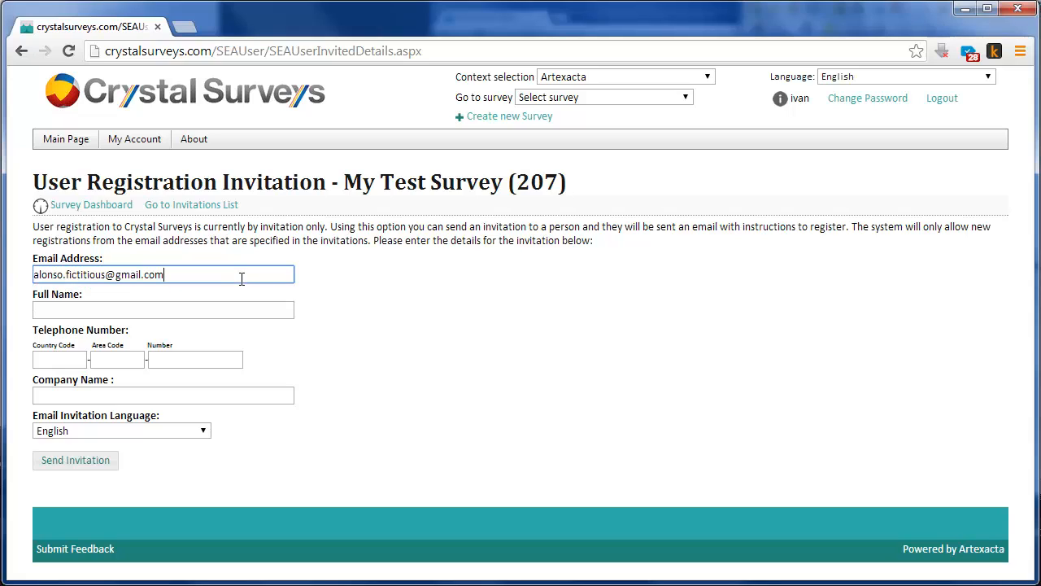
key(Tab)
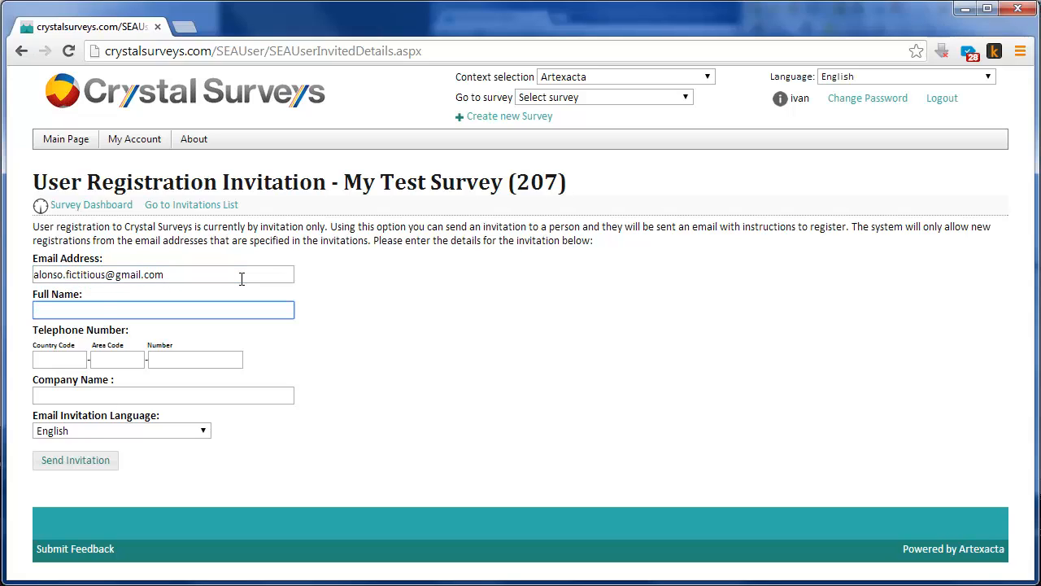
text(Alonso Fictitious)
click(146, 394)
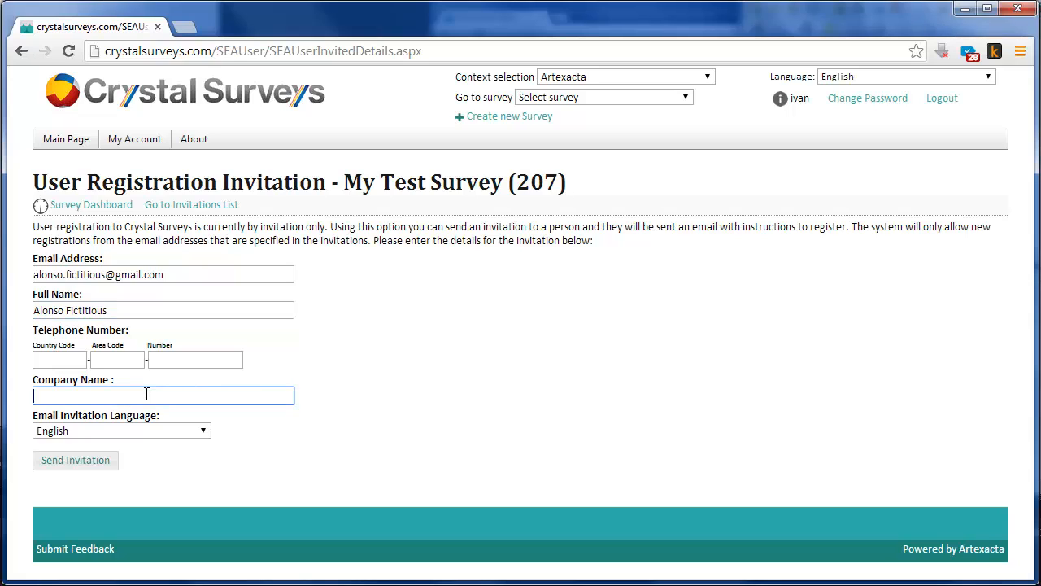
text(Artexacta)
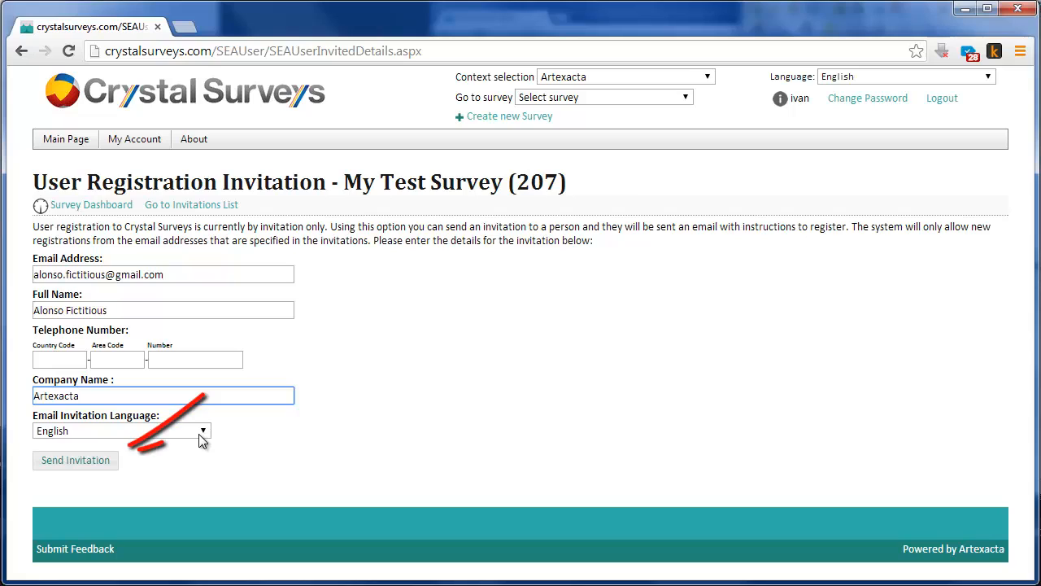
click(111, 460)
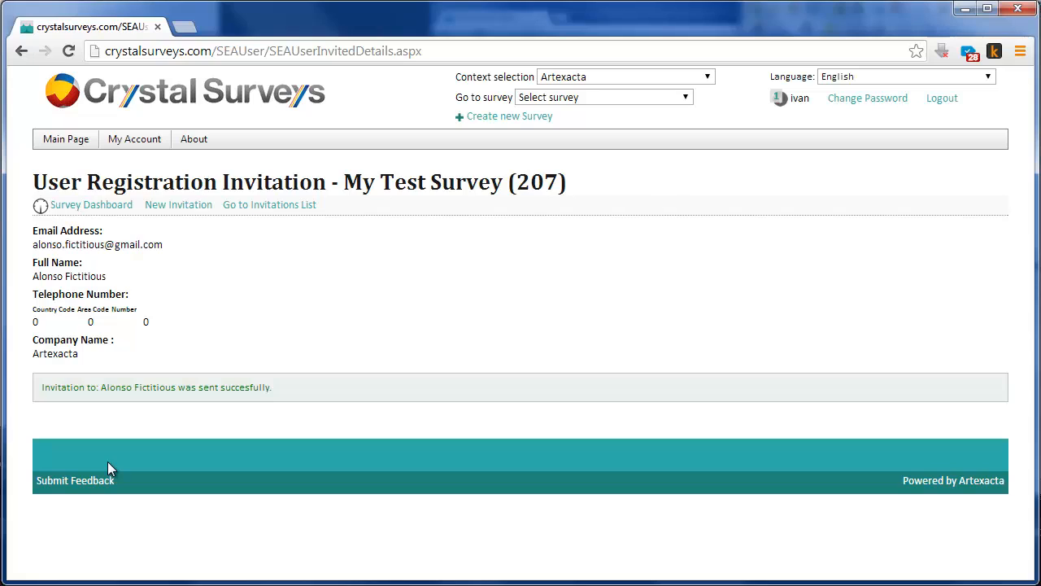
- Check the survey's invitations list, and read the Crystal Surveys invitation email in the invitee's Gmail inbox
click(270, 208)
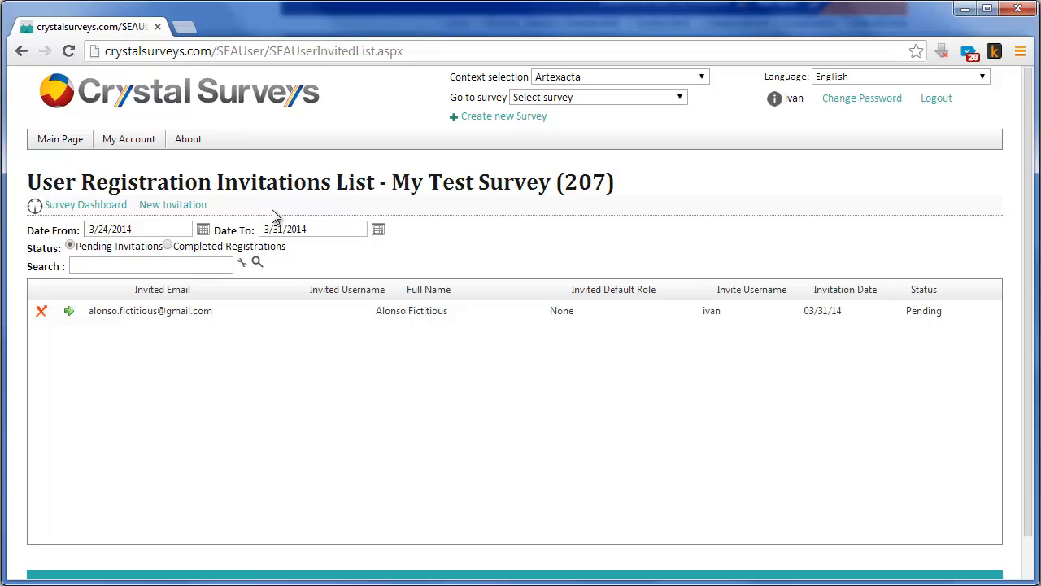
key(alt+Tab)
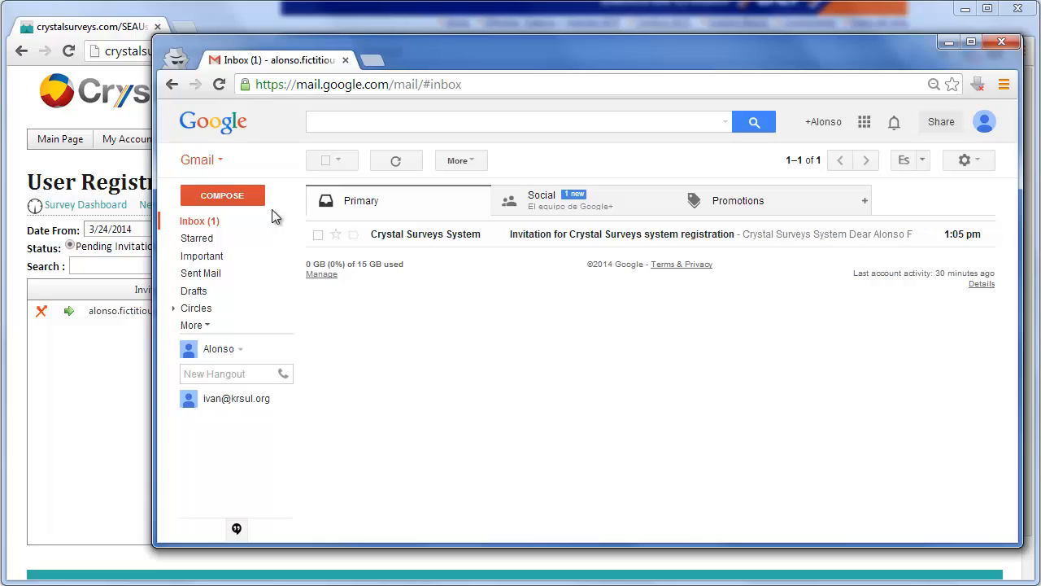
click(540, 235)
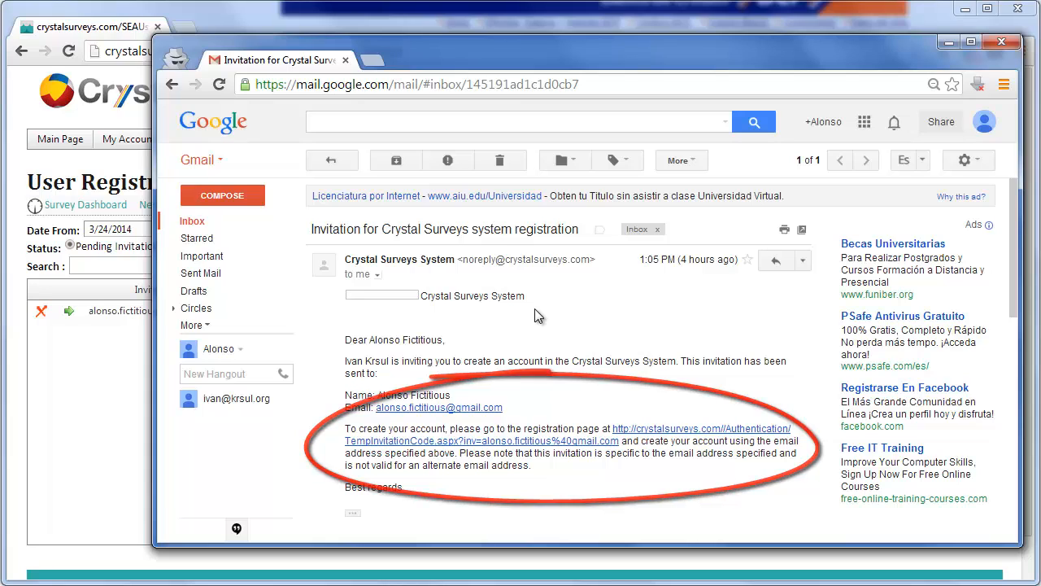
- Log out of Crystal Surveys and open the account registration link from the invitation email in Gmail
click(115, 377)
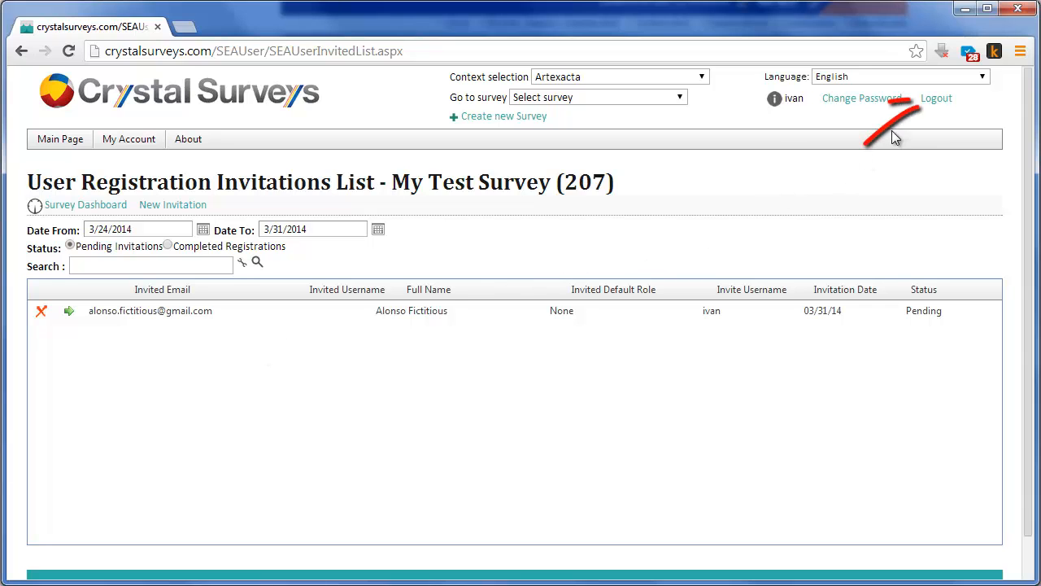
click(924, 109)
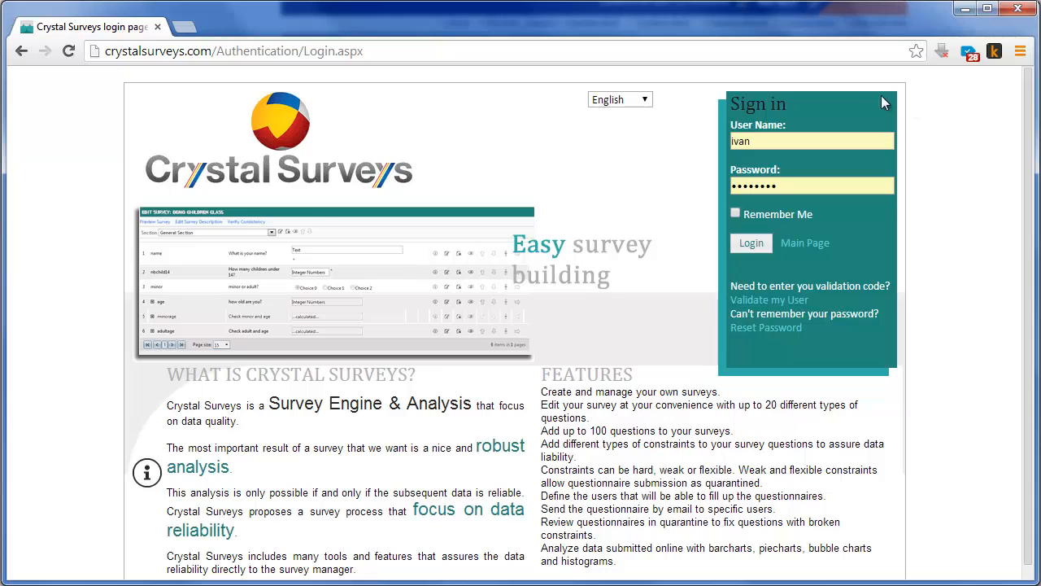
key(alt+Tab)
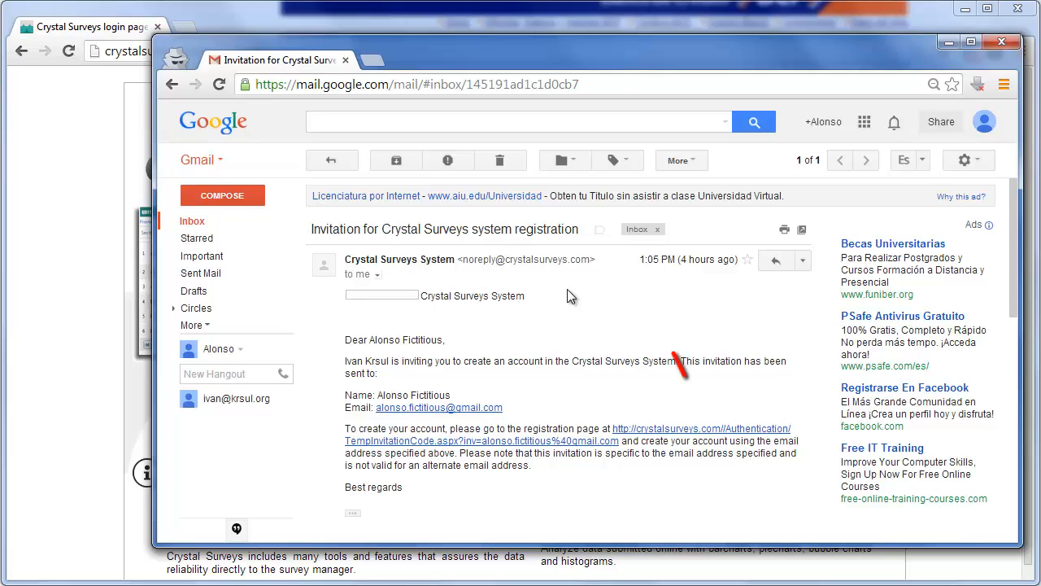
click(659, 431)
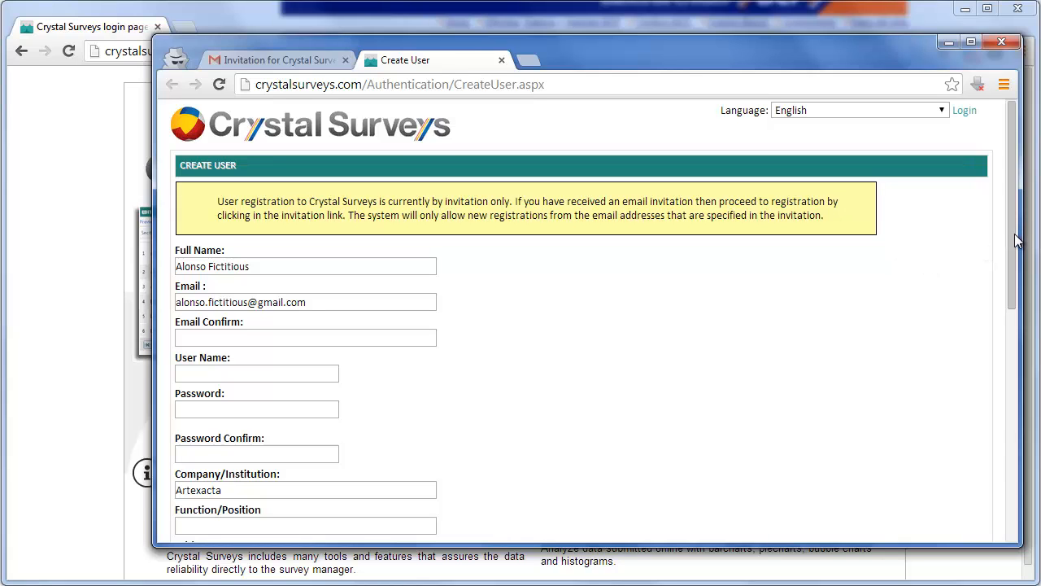
- In the Create User form, confirm the invitee's email address and enter the account's user name
drag(1014, 243, 1014, 298)
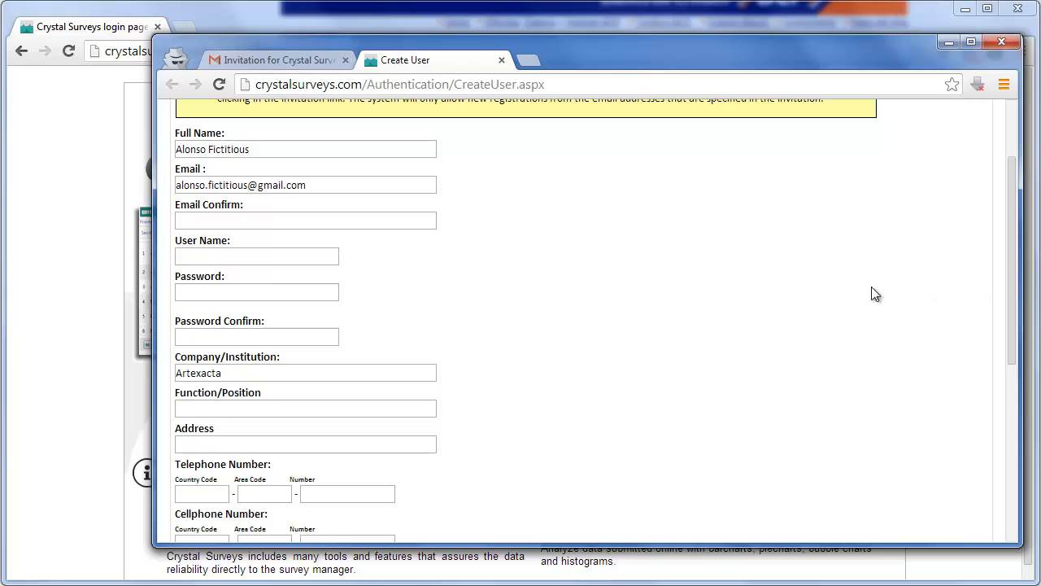
click(254, 222)
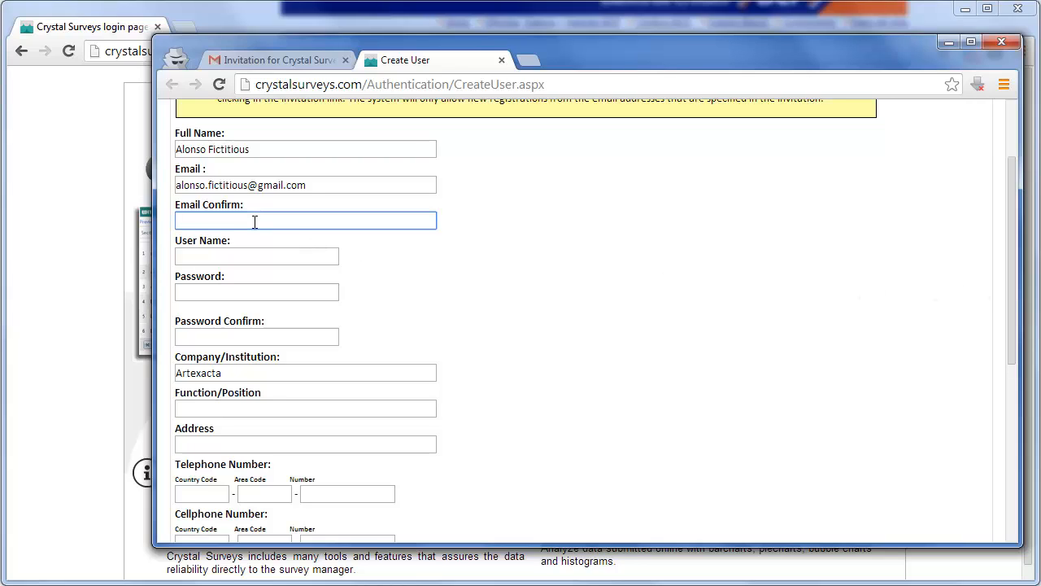
key(ctrl+v)
key(Tab)
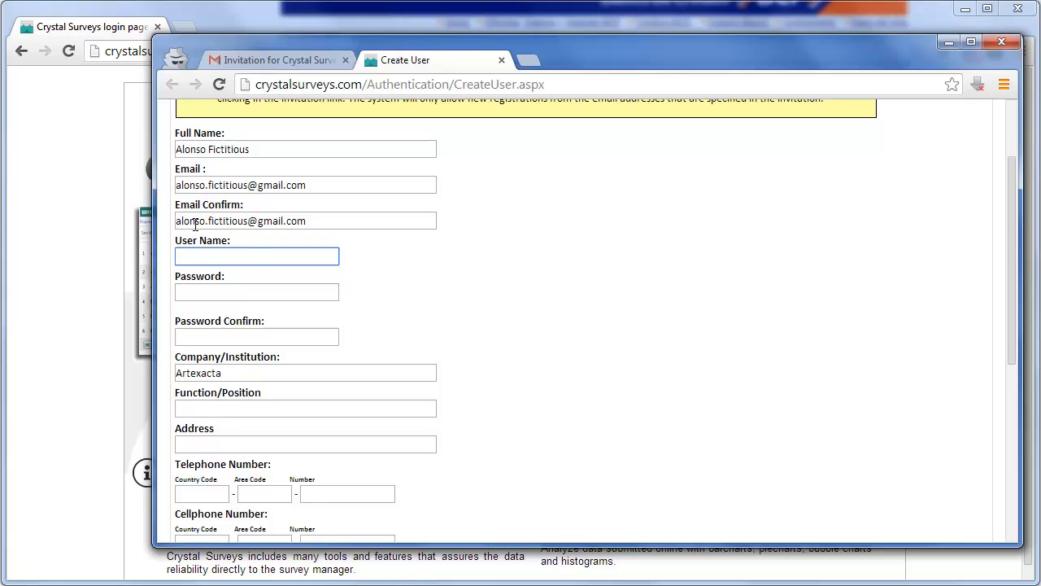
text(alonso.fictitious)
key(Tab)
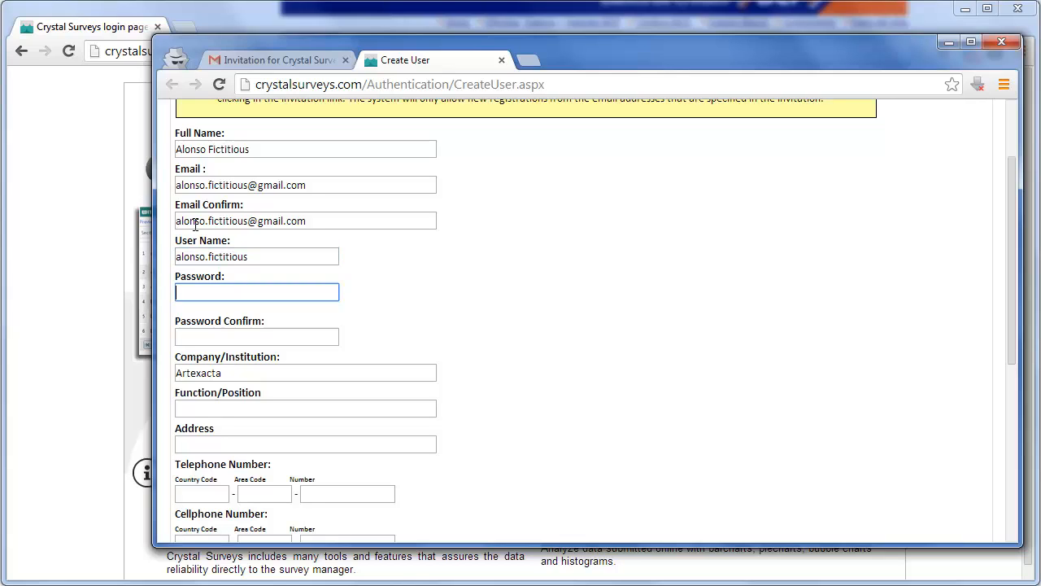
- Enter and confirm the account password, and set Function/Position to Data collection specialist
text(**********)
key(Tab)
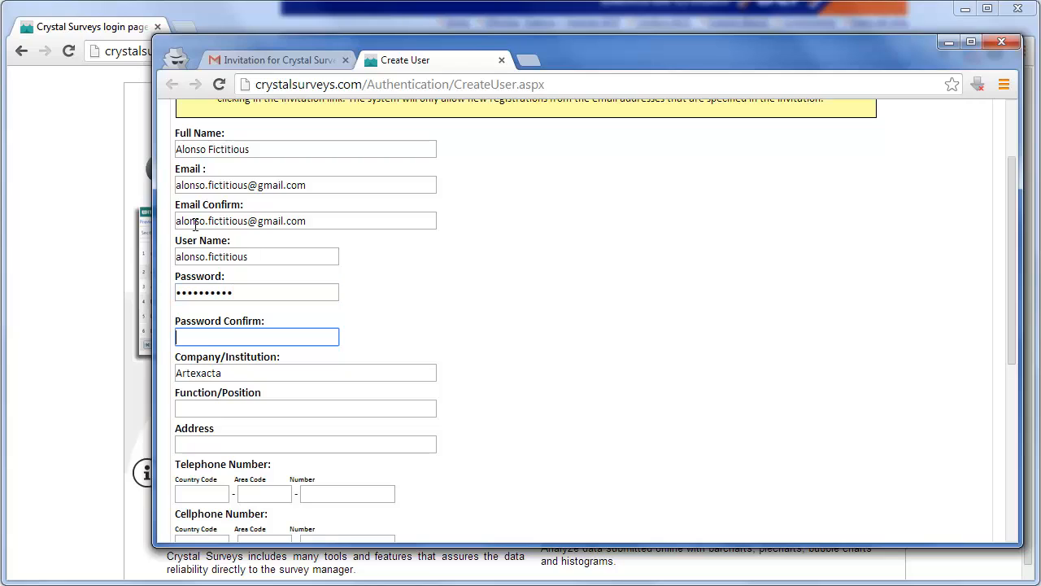
text(**********)
key(Tab)
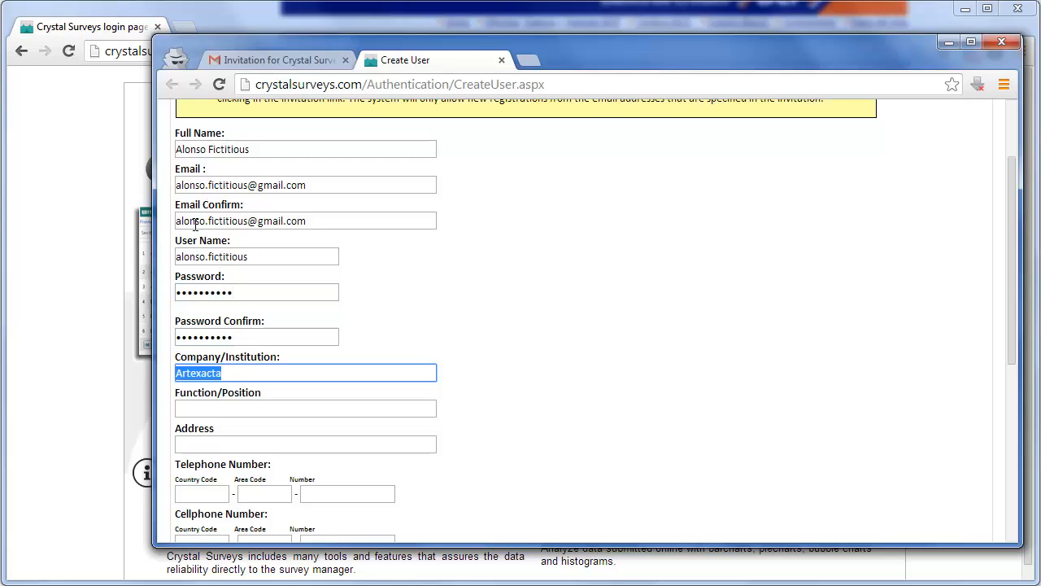
key(Tab)
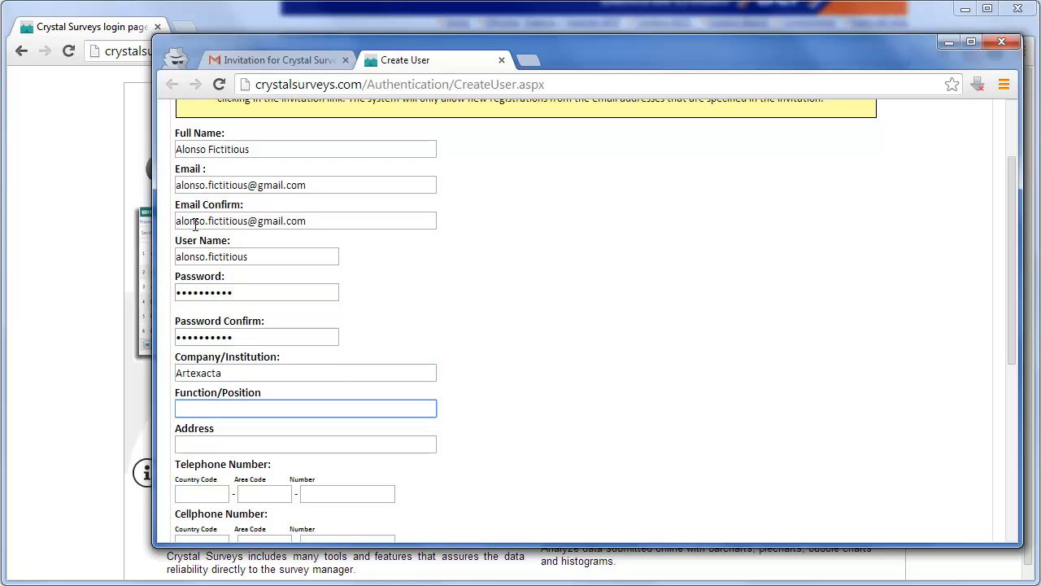
text(Data collection specialist)
key(Tab)
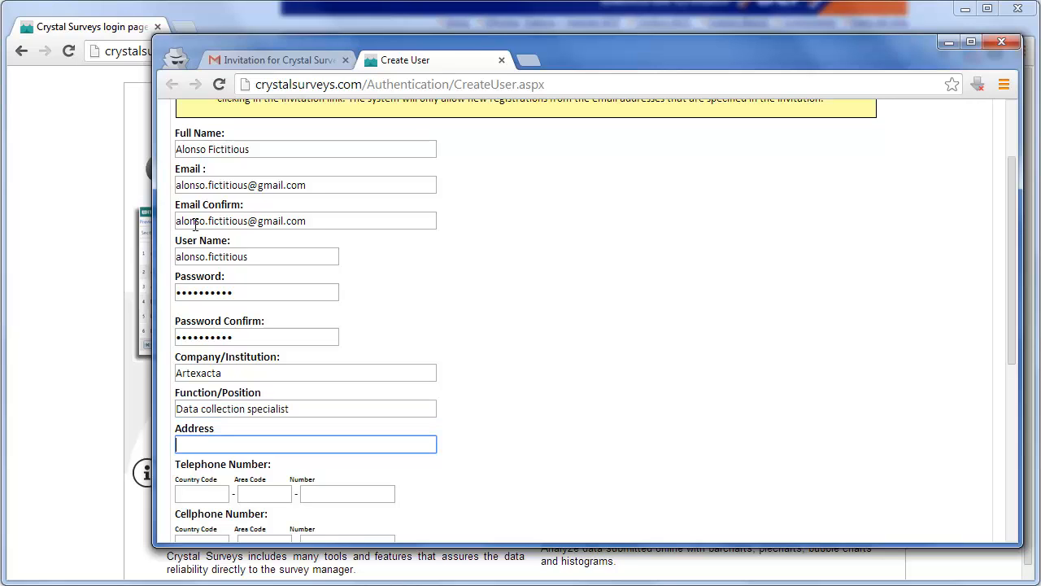
- Fill in the address, telephone and cellphone numbers with the saved contact details, and enter the displayed image verification letters
drag(1016, 309, 1020, 423)
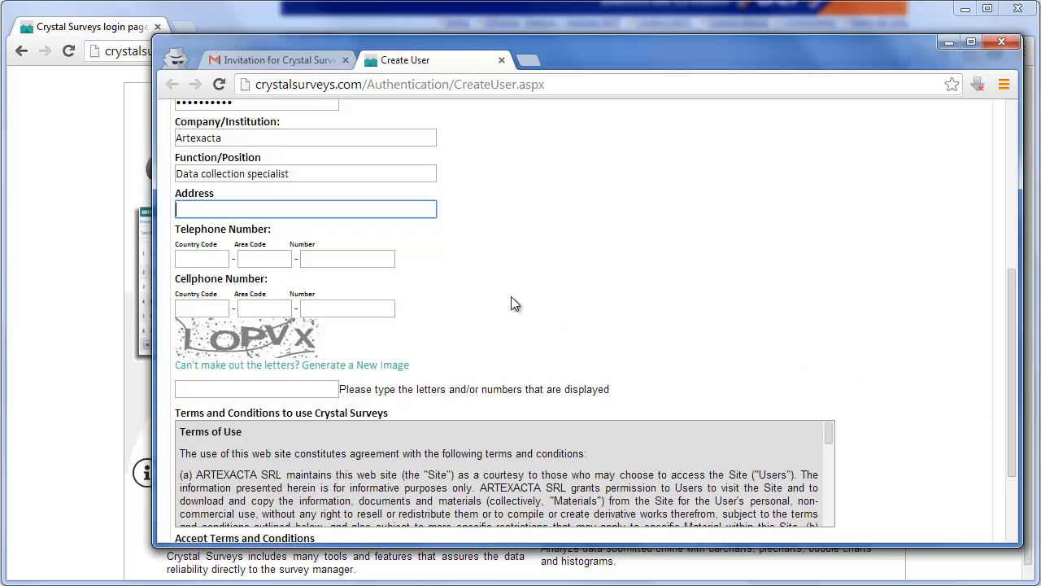
click(382, 234)
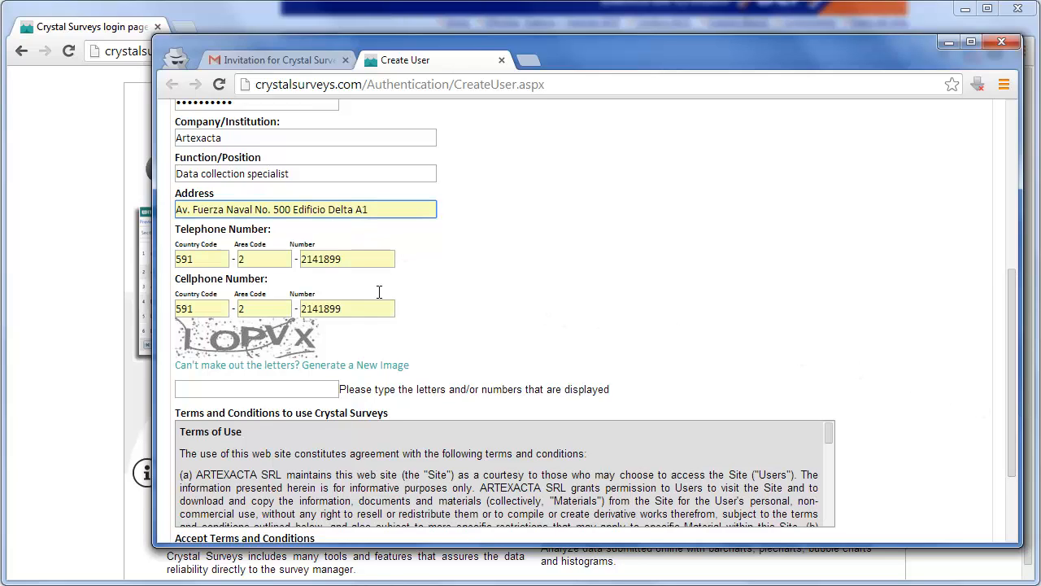
click(291, 389)
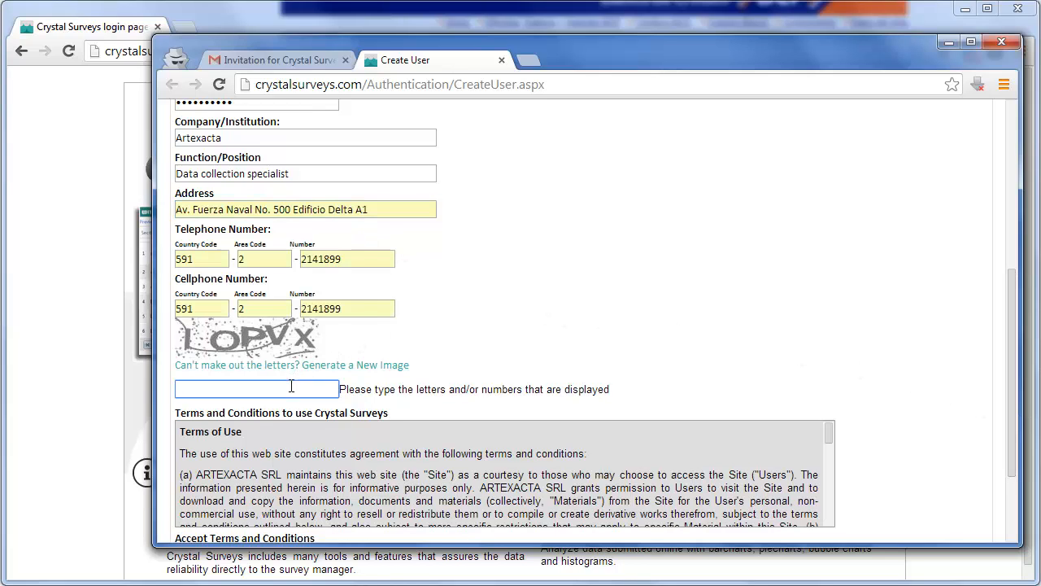
text(LOPVX)
- Accept the Terms and Conditions and register the new account
scroll(1013, 469, down, 1)
scroll(1013, 470, down, 2)
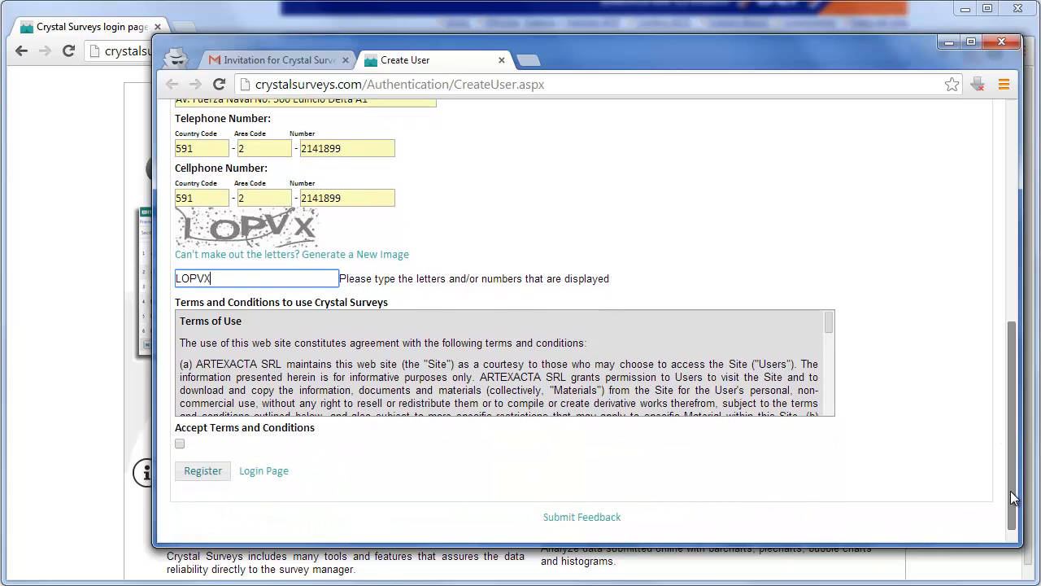
click(181, 437)
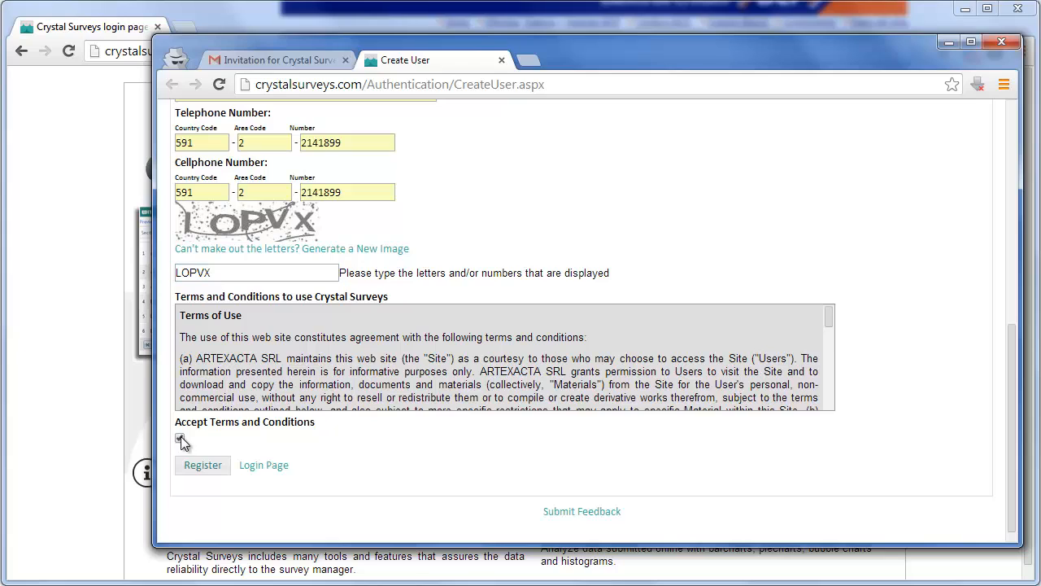
click(200, 466)
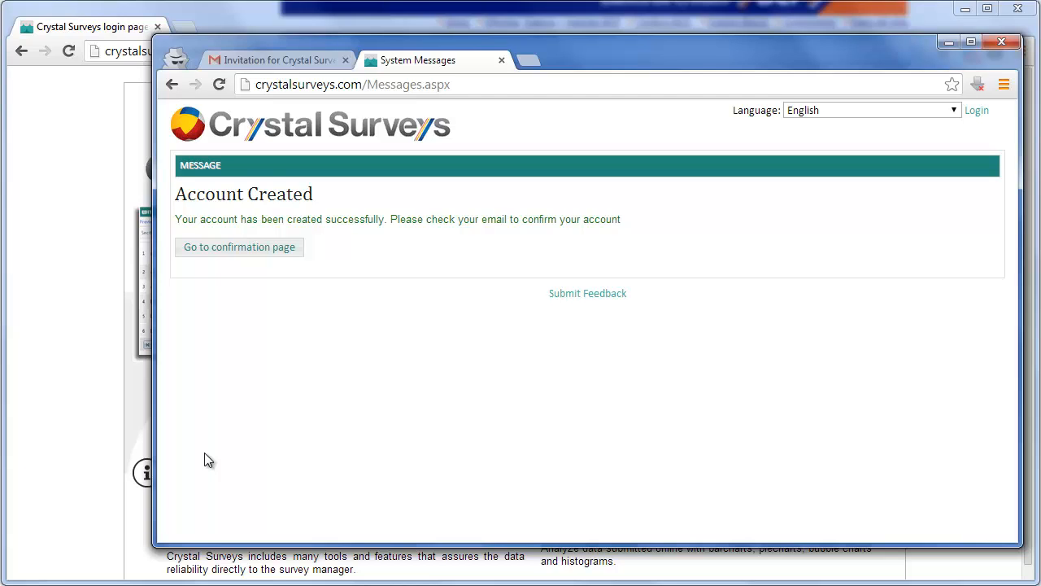
- Switch to Gmail, open the "Confirmation of user account creation" email, and confirm the new Crystal Surveys account through its validation link
click(261, 60)
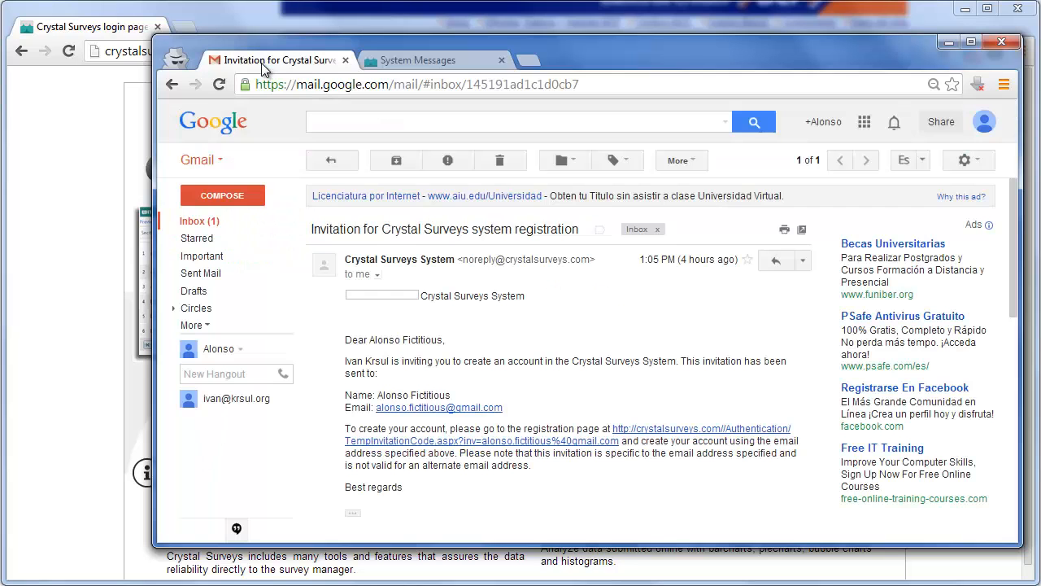
click(198, 225)
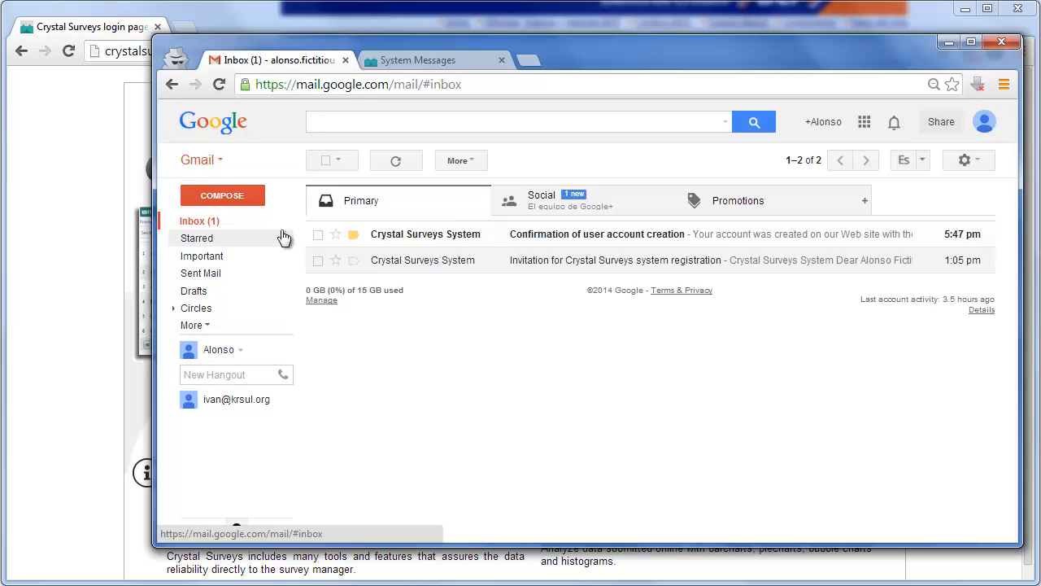
click(548, 242)
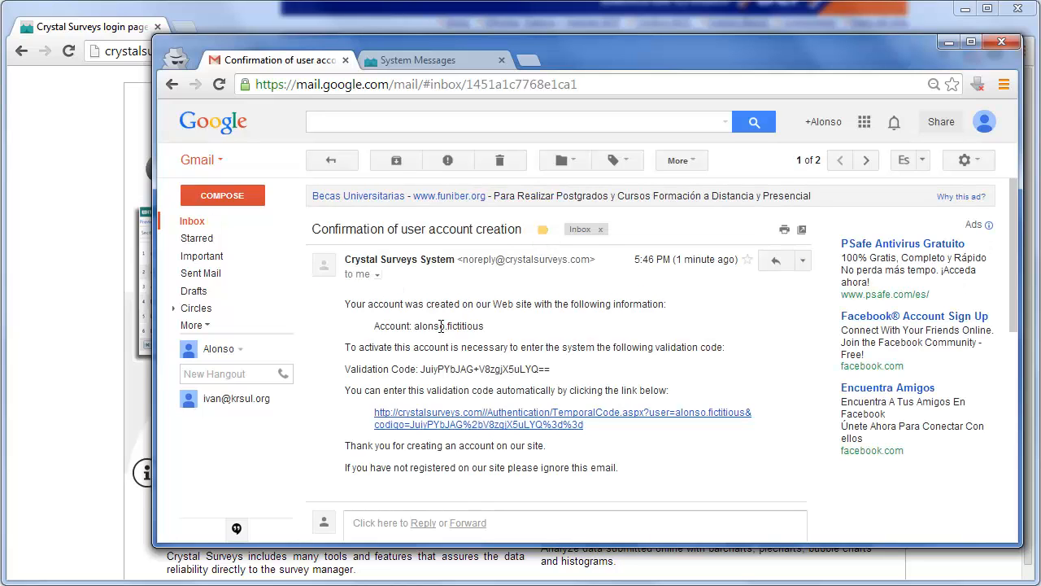
drag(414, 326, 484, 326)
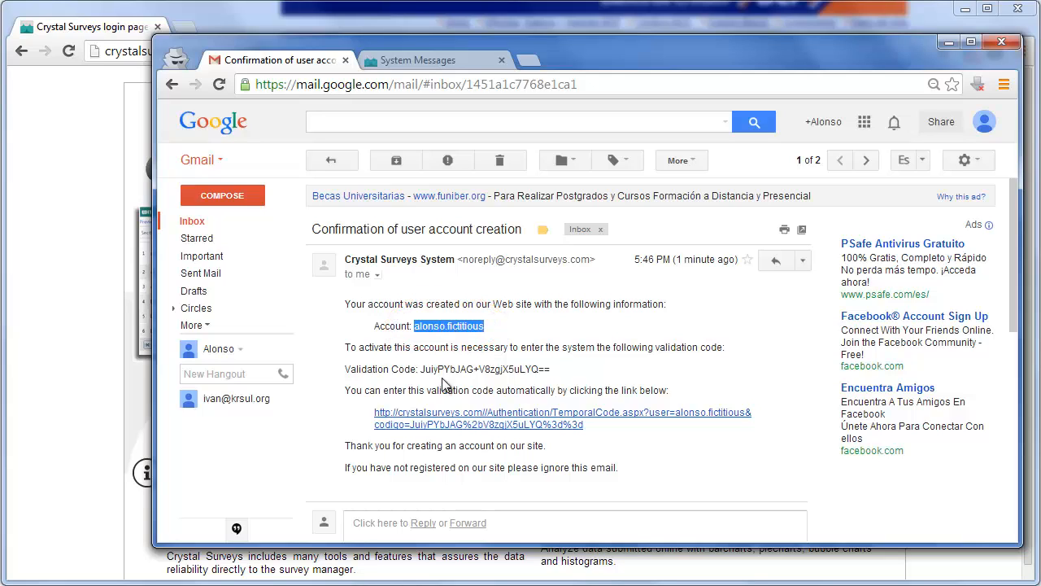
click(454, 418)
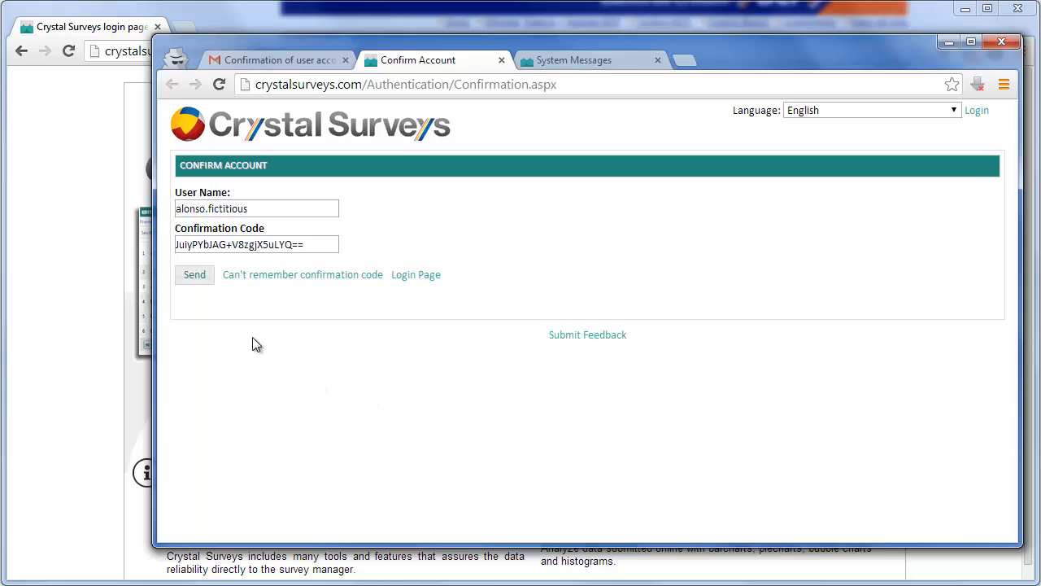
click(191, 277)
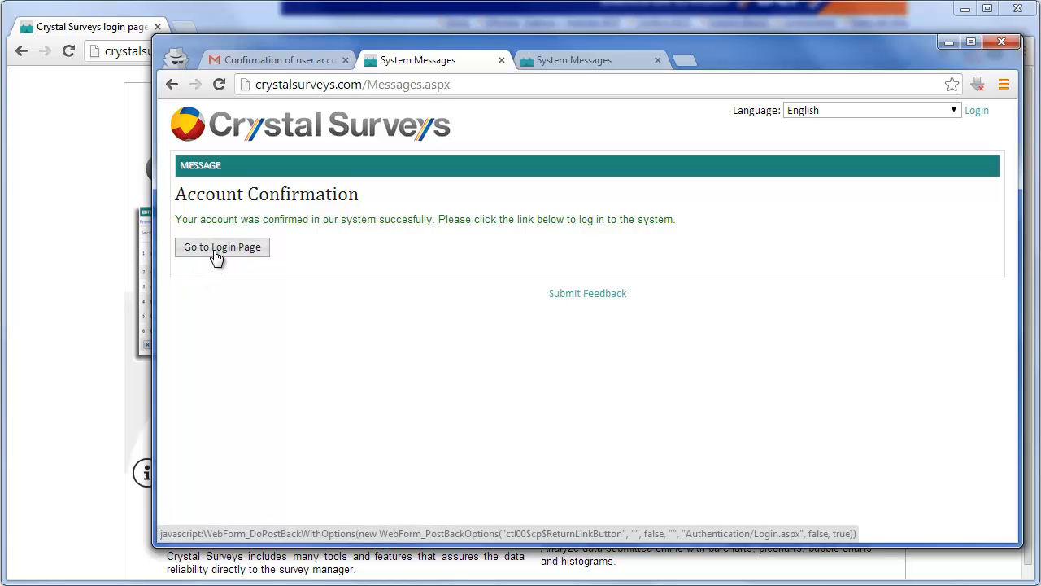
- Return to the Crystal Surveys sign-in window, log in with the saved manager credentials, and open the survey's users definition
click(101, 236)
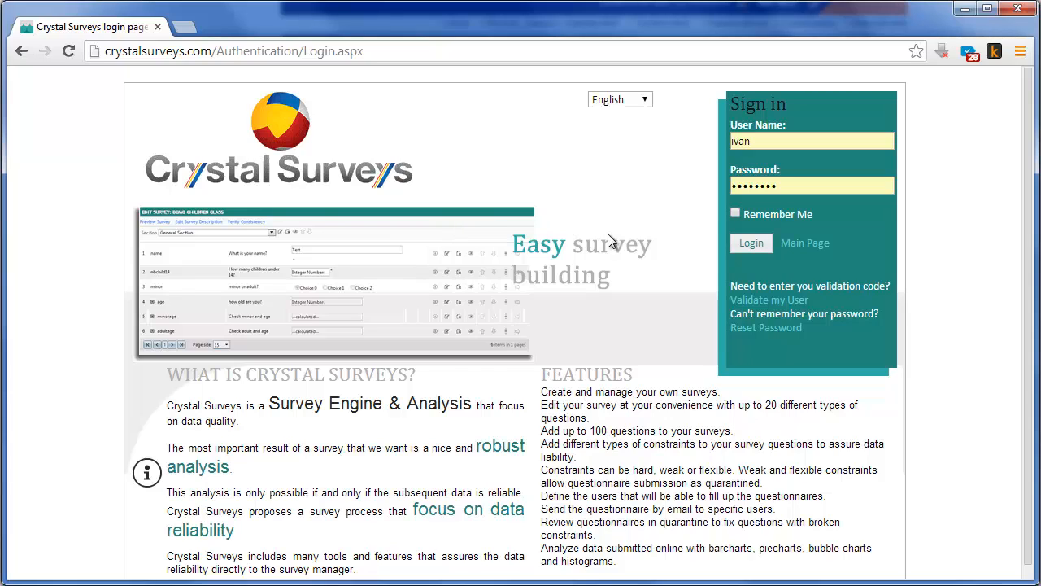
click(749, 244)
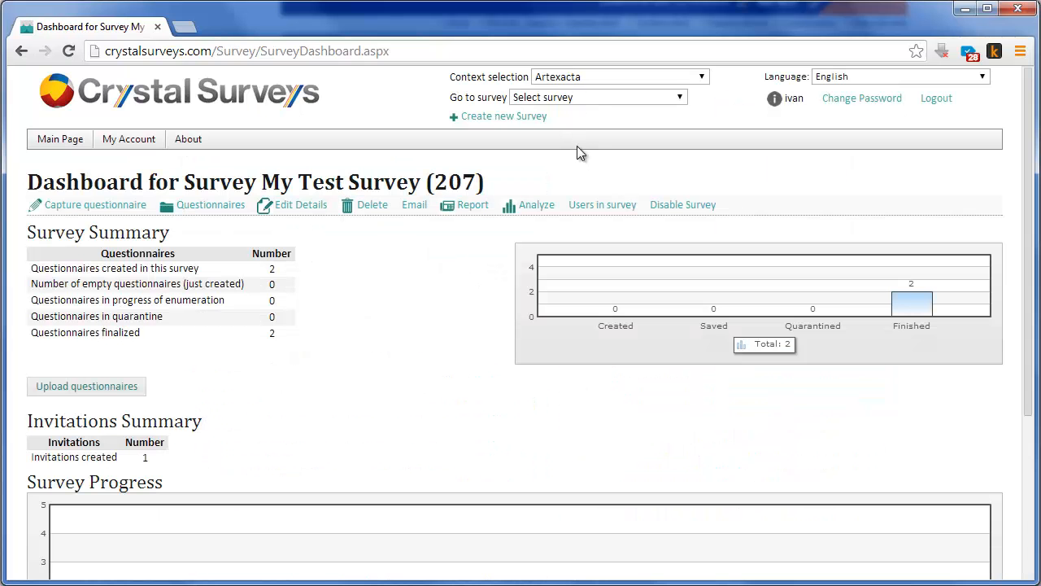
click(589, 209)
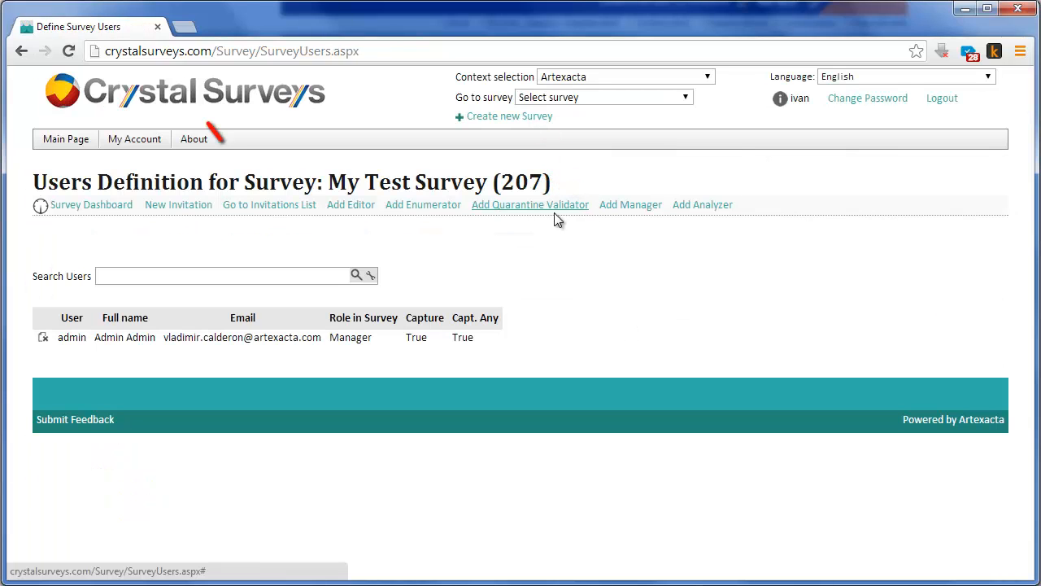
- In the survey's invitations list, search for completed registrations and select the invited user's entry
click(307, 213)
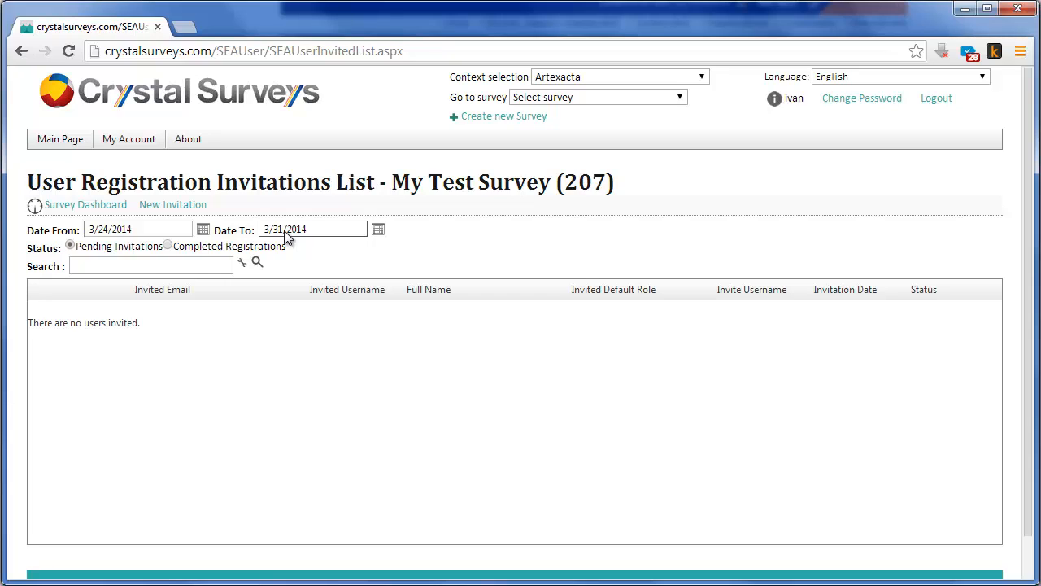
click(167, 246)
click(255, 265)
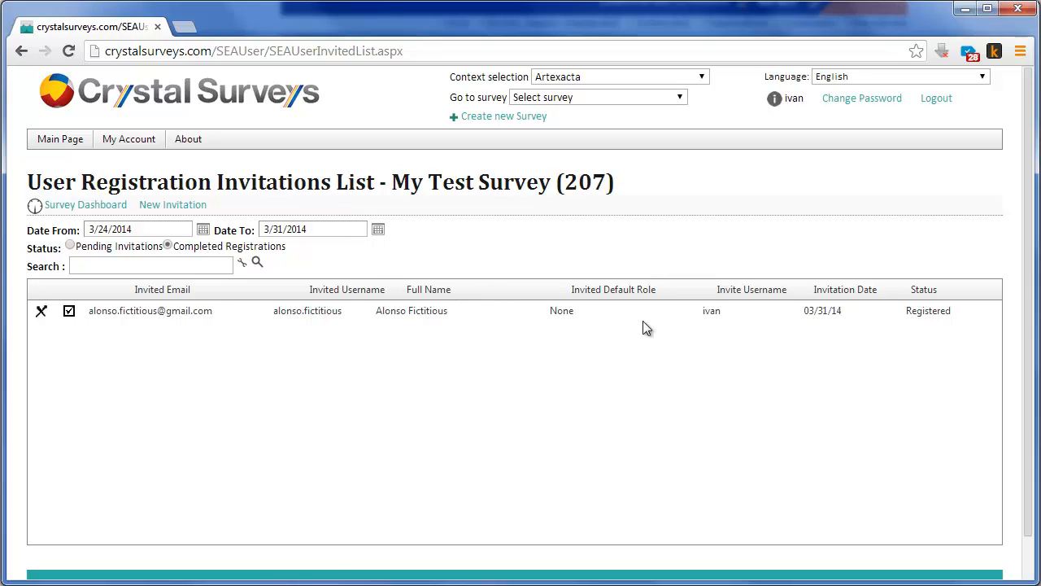
click(709, 317)
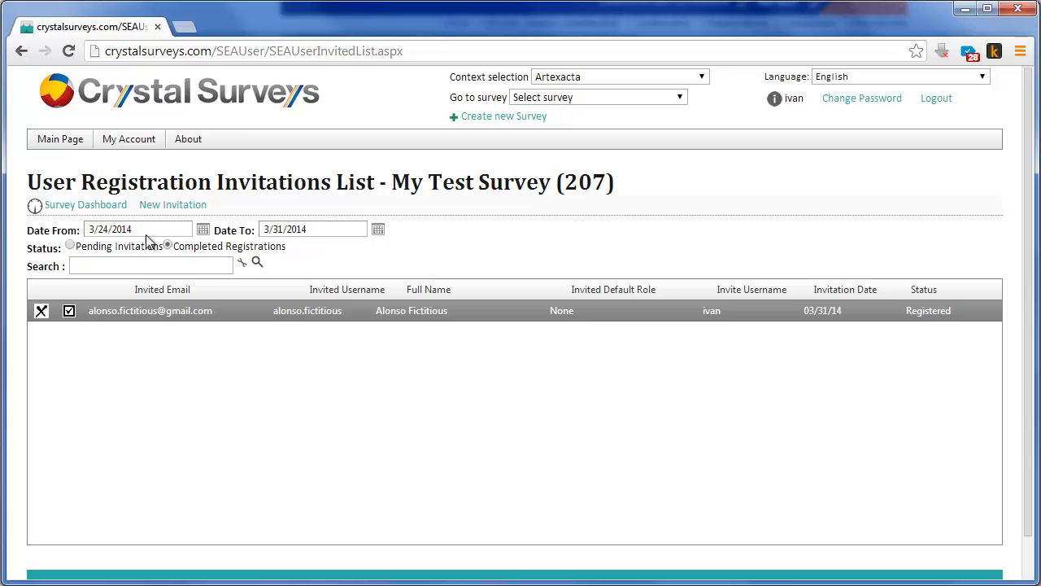
- Return to the survey's users definition, start adding an enumerator, and fill in the newly registered user's email address
click(107, 208)
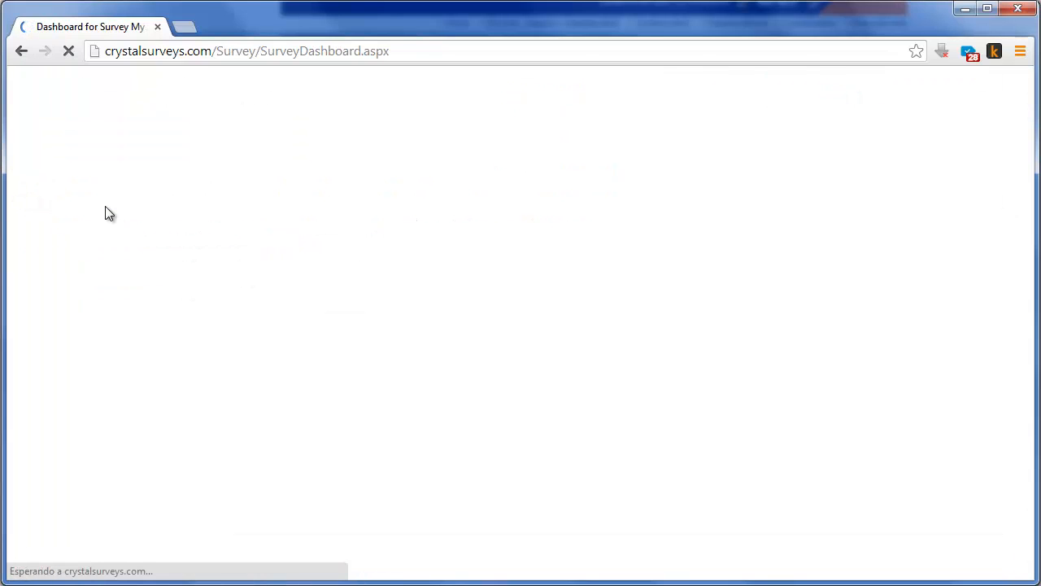
click(581, 204)
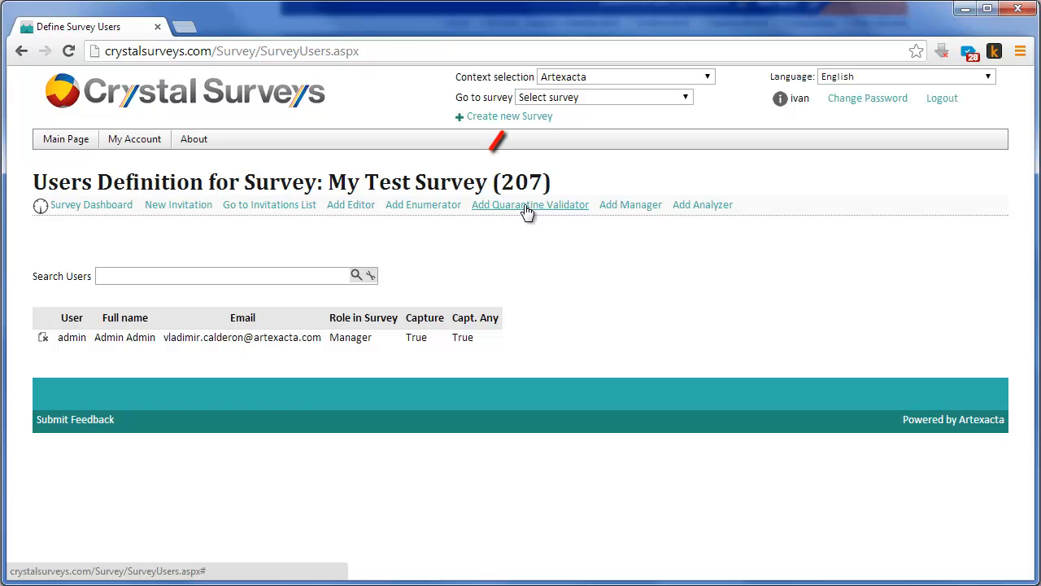
click(446, 206)
click(429, 336)
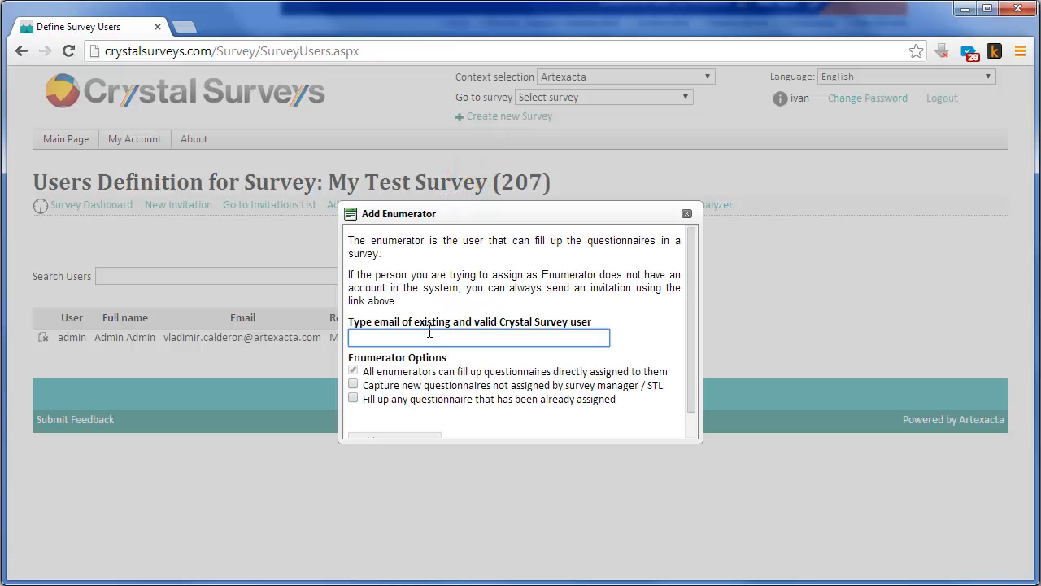
key(ctrl+v)
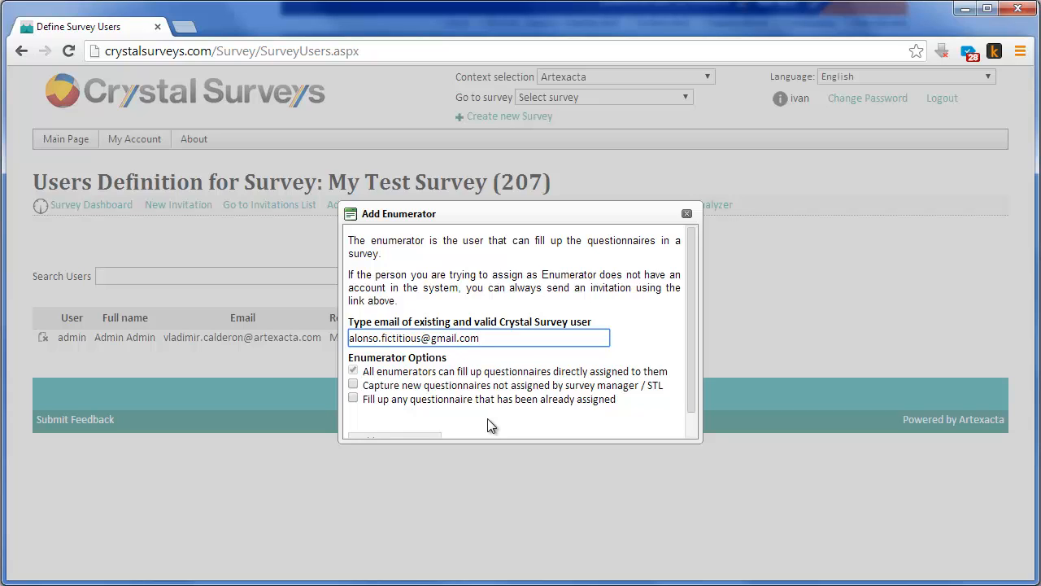
- Allow the enumerator to capture new unassigned questionnaires and fill up any already assigned questionnaire, and add the enumerator to the survey
click(353, 385)
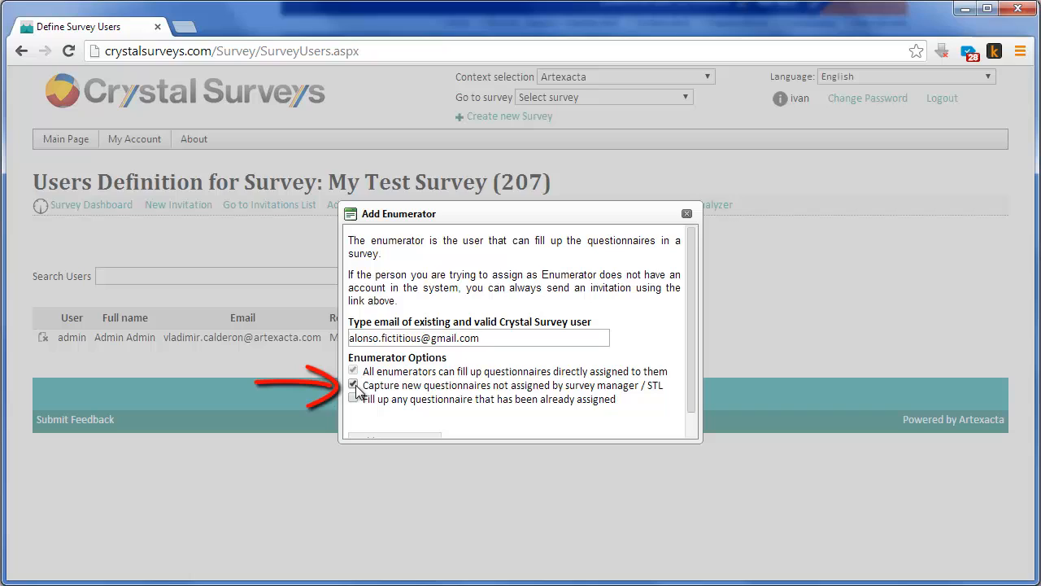
click(404, 405)
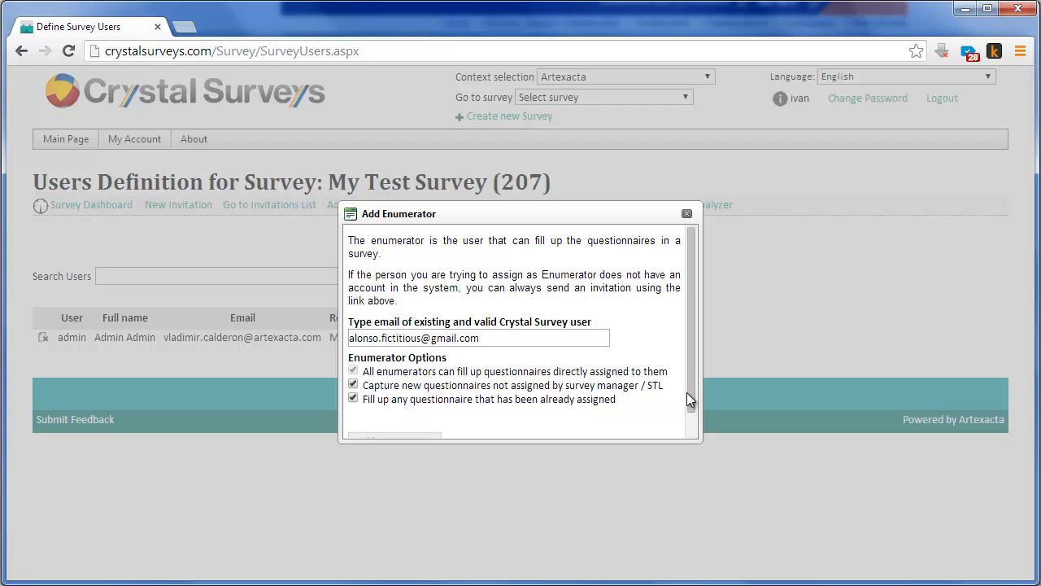
drag(686, 392, 688, 420)
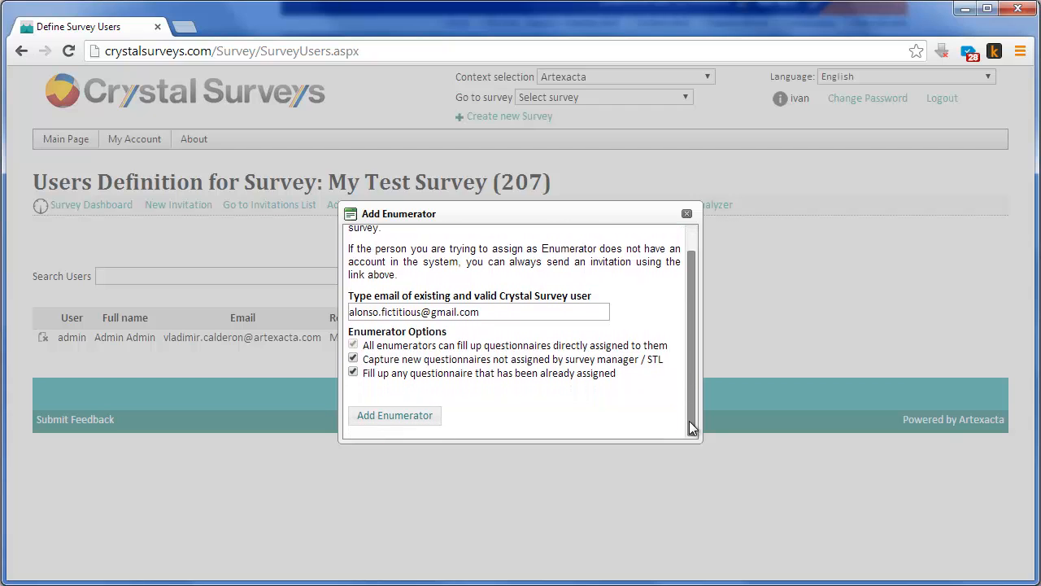
click(422, 421)
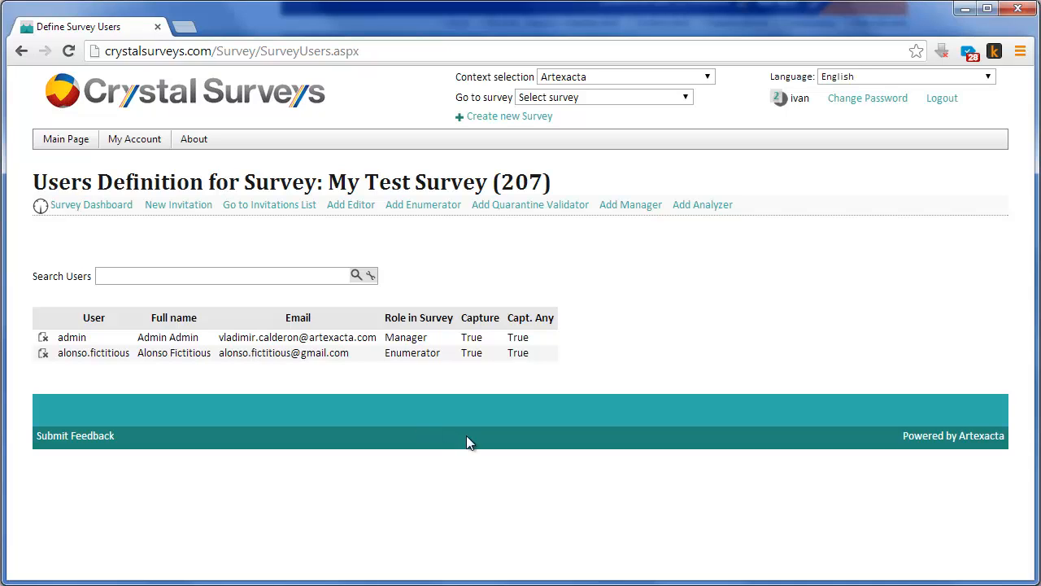
- Log out of the manager account and sign in as the new enumerator with the account's user name and password
click(941, 101)
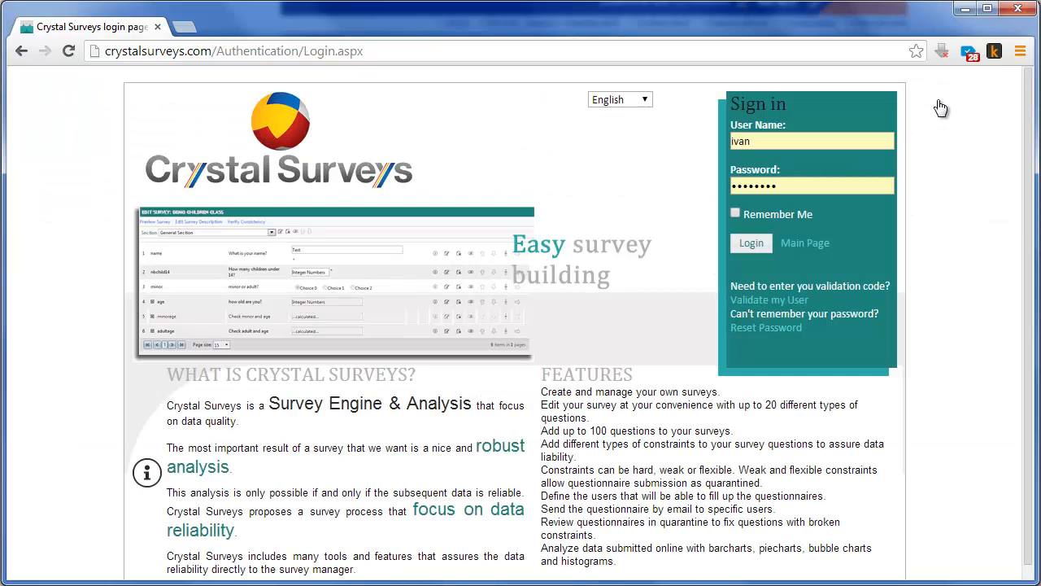
click(879, 139)
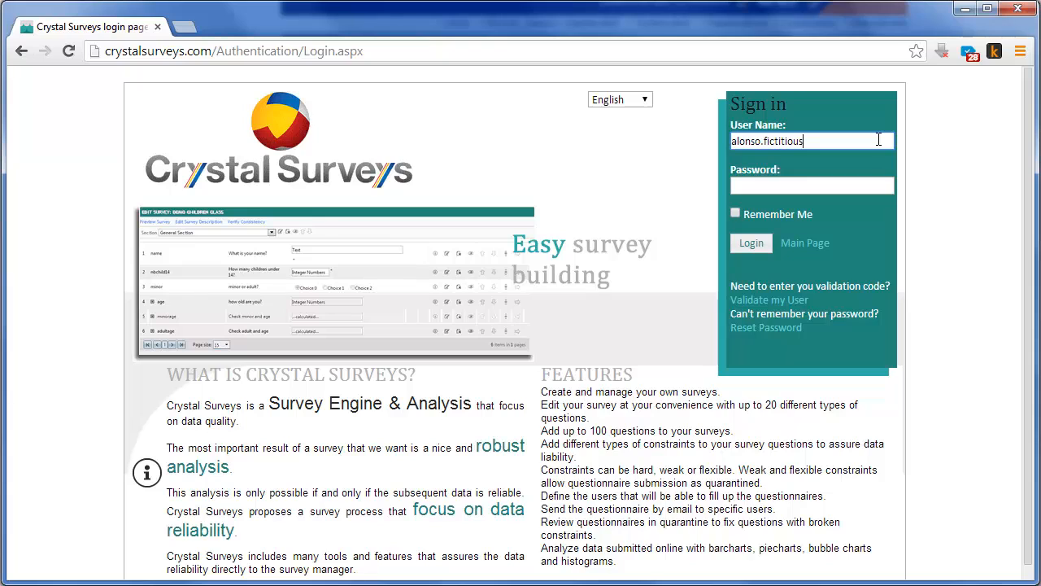
key(Tab)
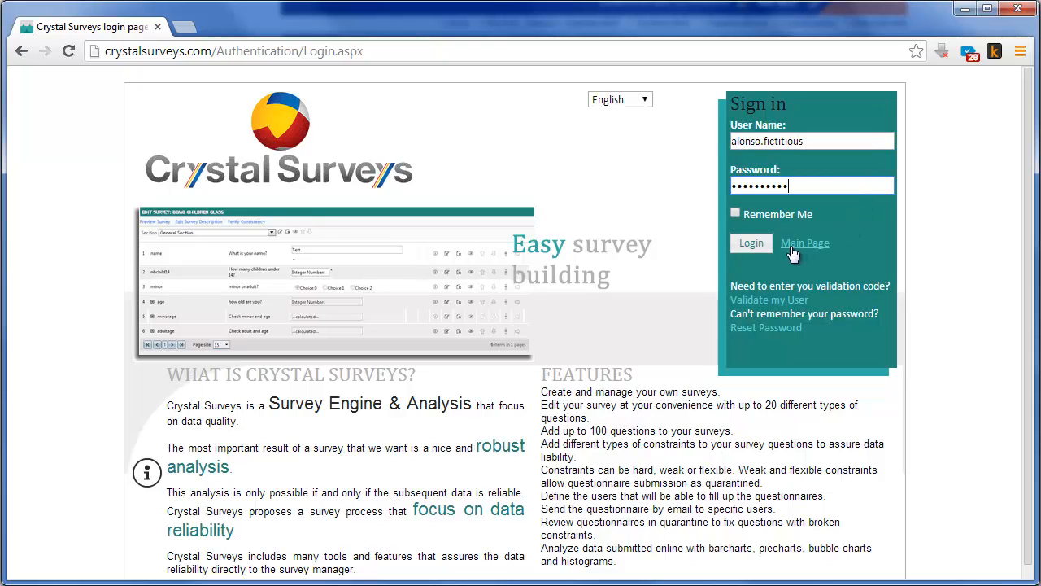
click(755, 243)
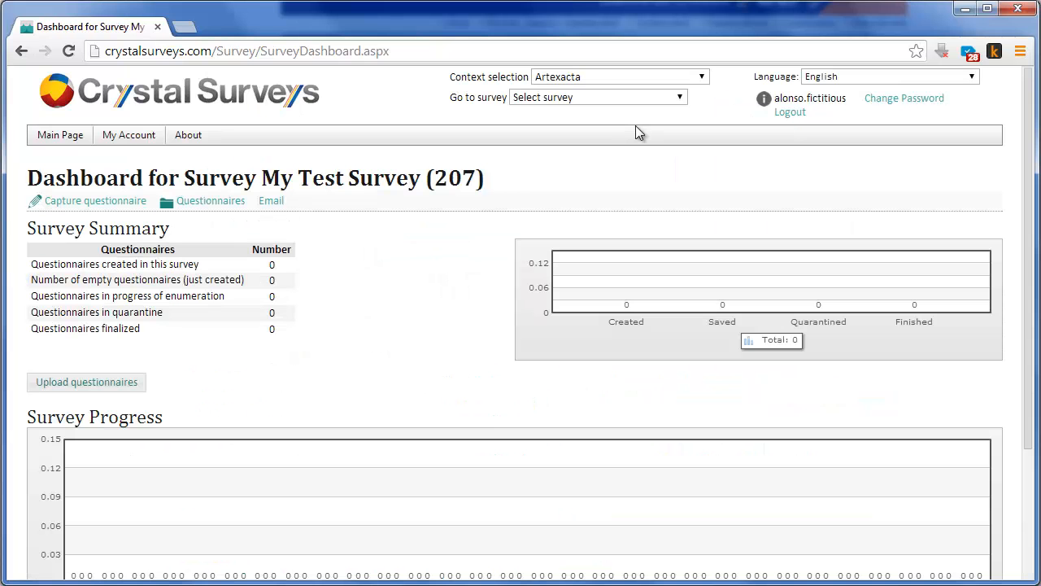